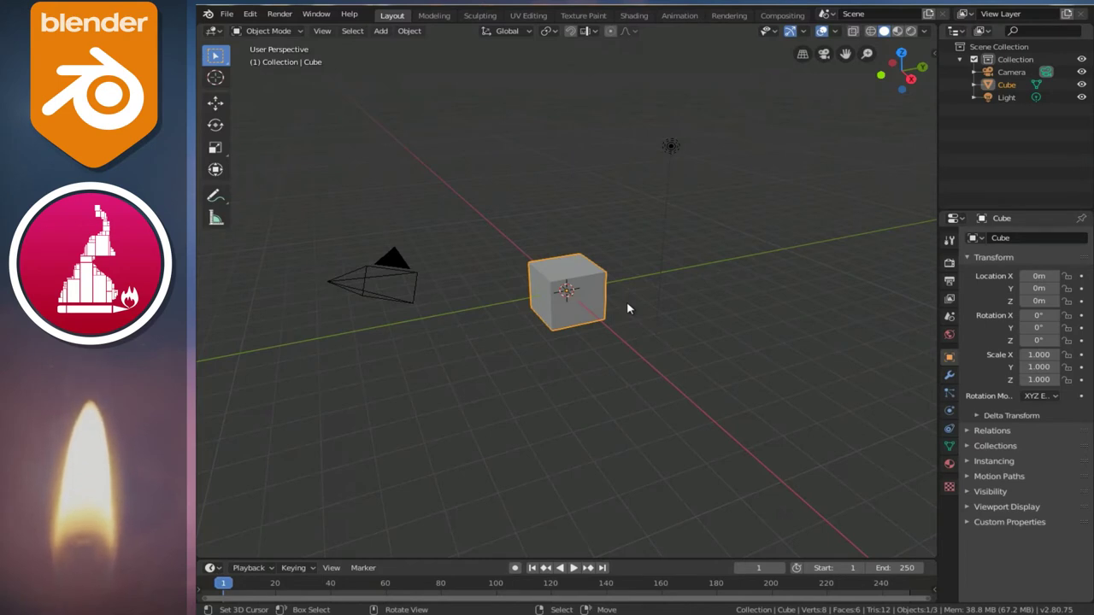
Delete the default Cube and Camera, leaving only the Light, and switch to Front view.
middle_click_drag(622, 315, 571, 299)
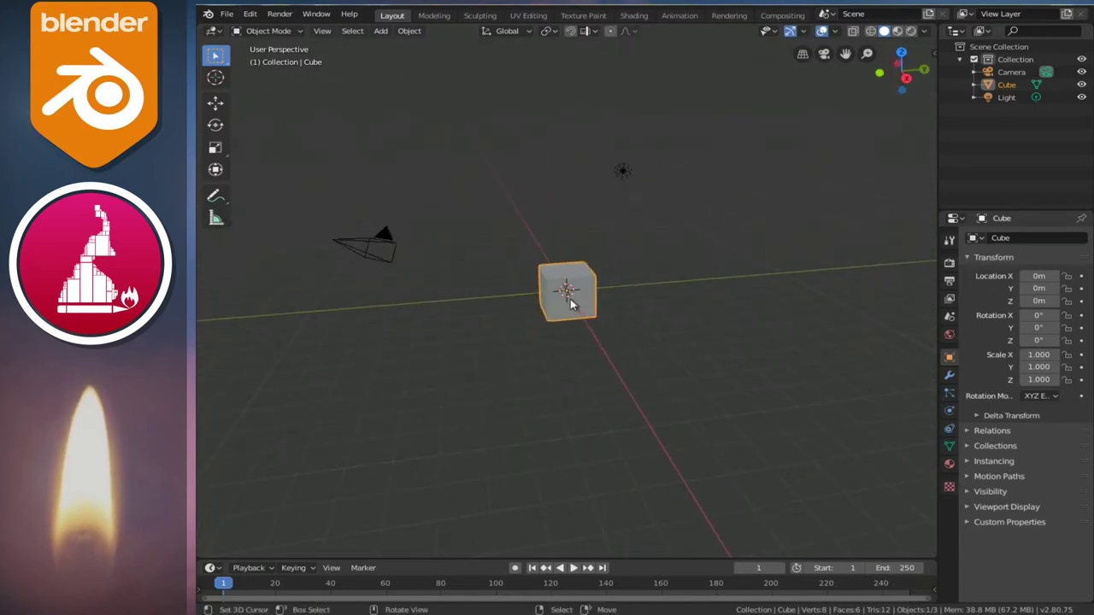
key("Delete")
left_click(376, 247)
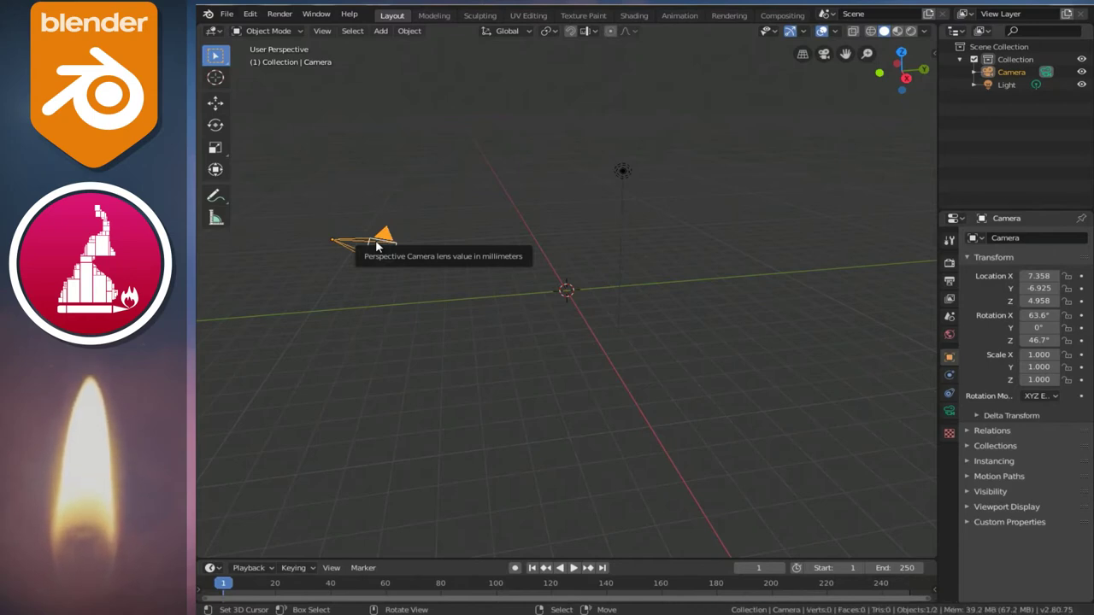
key("Delete")
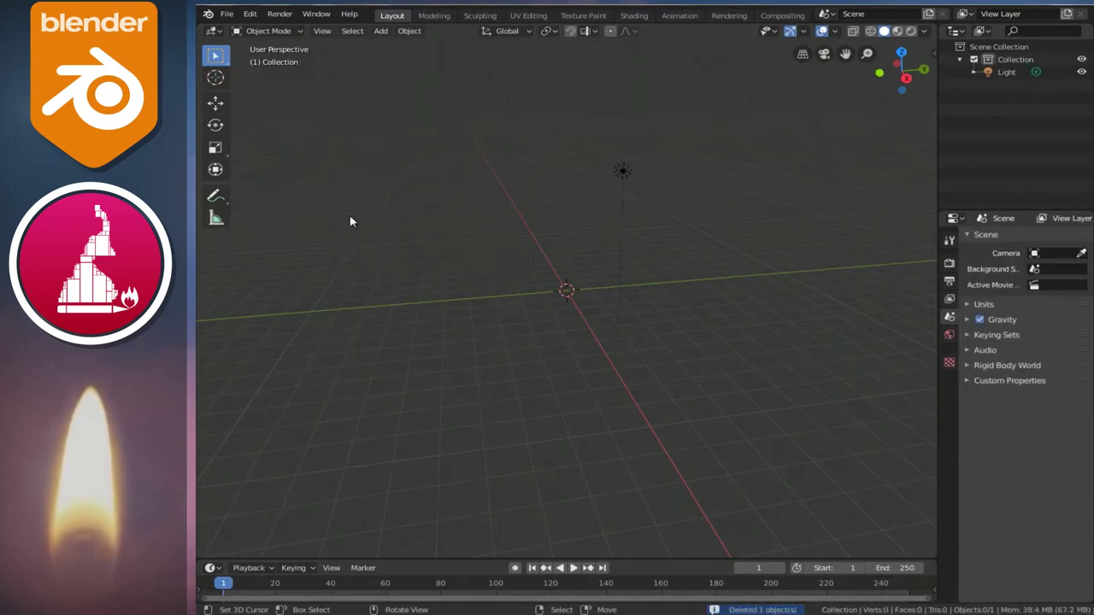
key("KP_1")
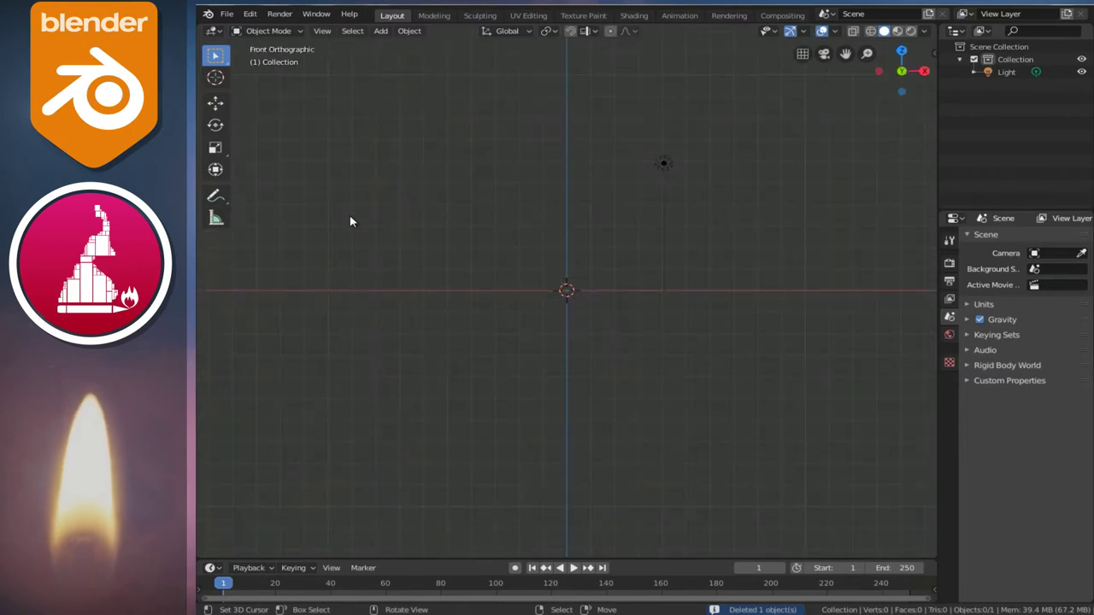
Add a plane and rotate it 90° about X so it stands upright.
key("shift+a")
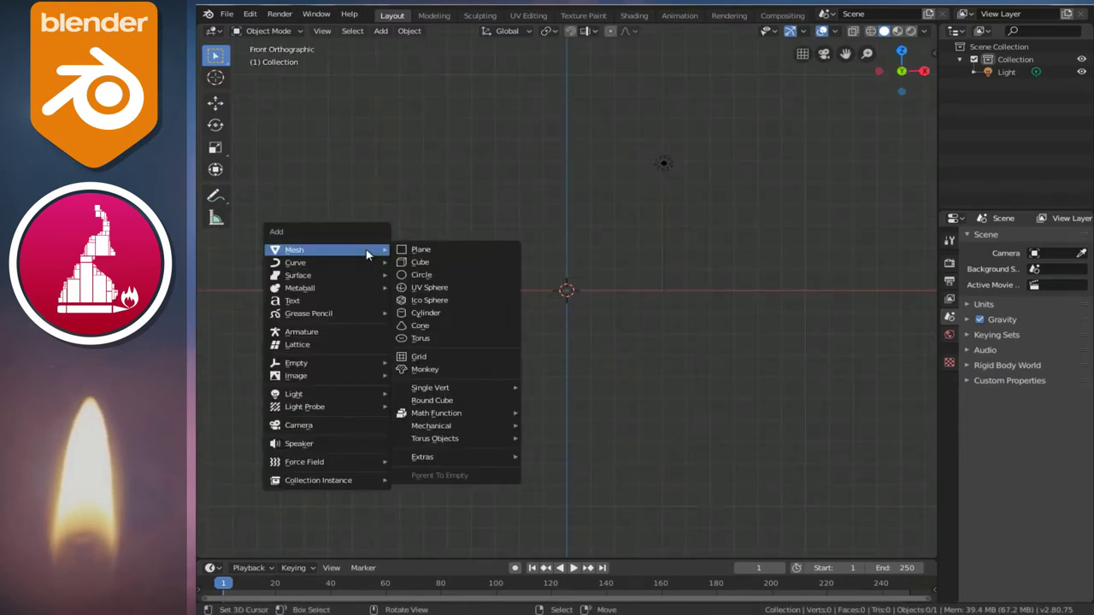
left_click(439, 252)
scroll(595, 343, "up", 3)
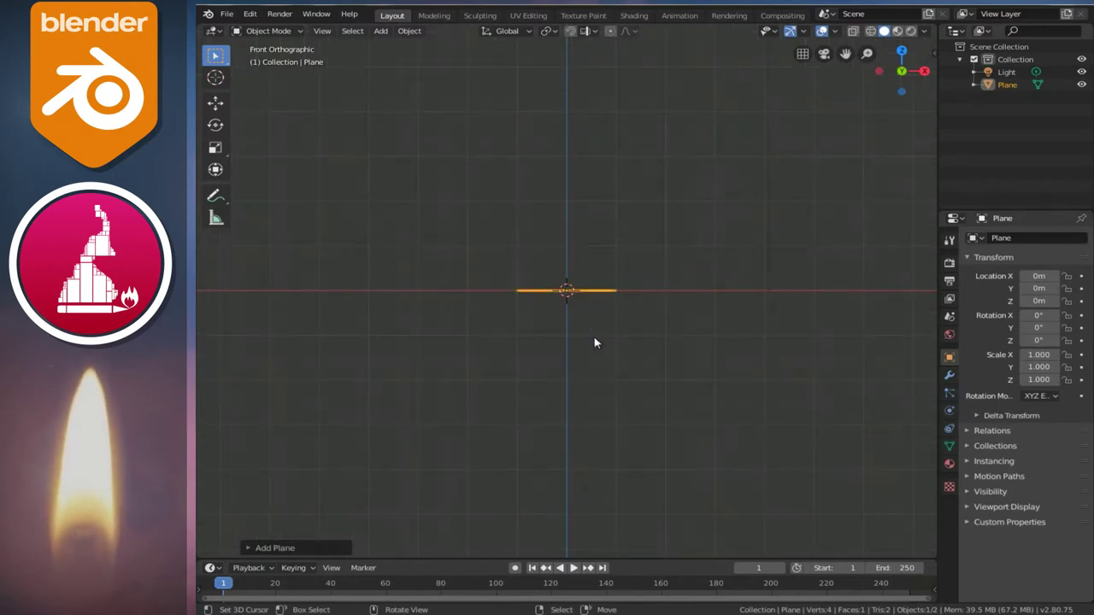
key("r")
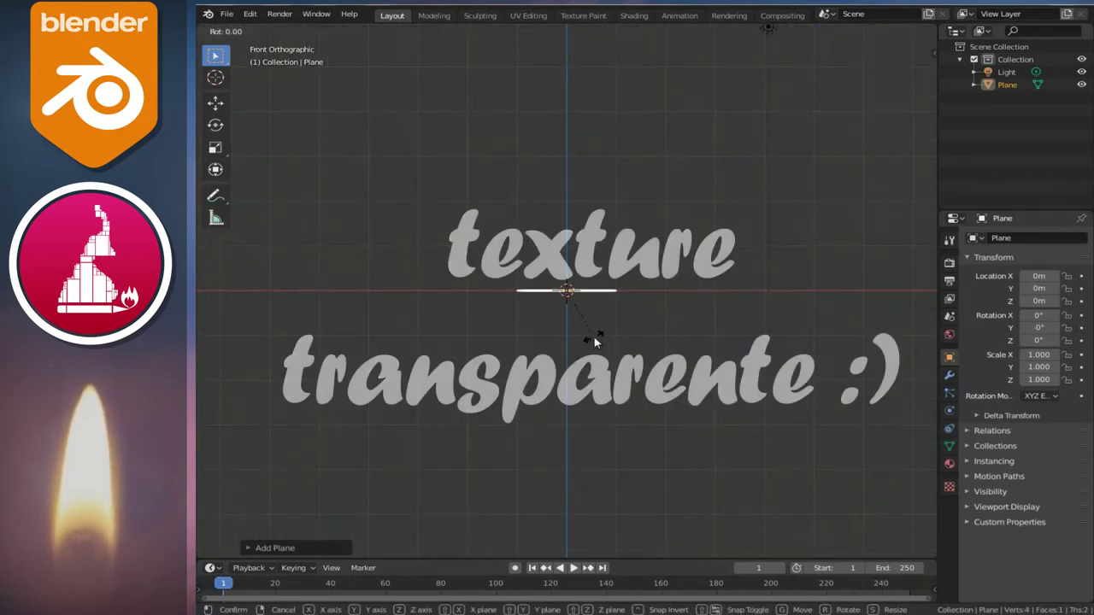
type("x")
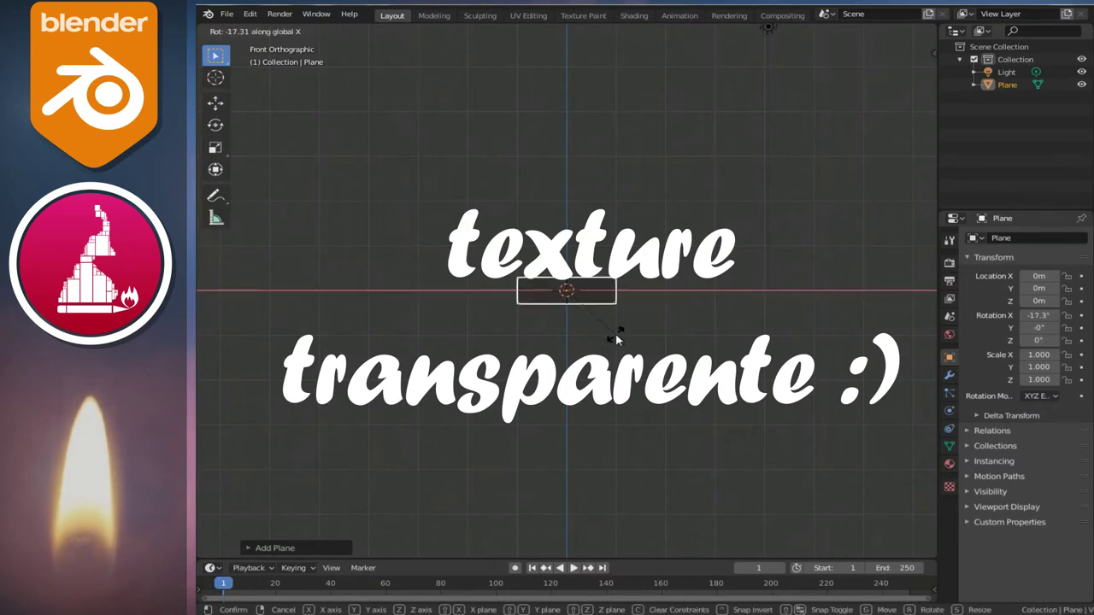
type("90")
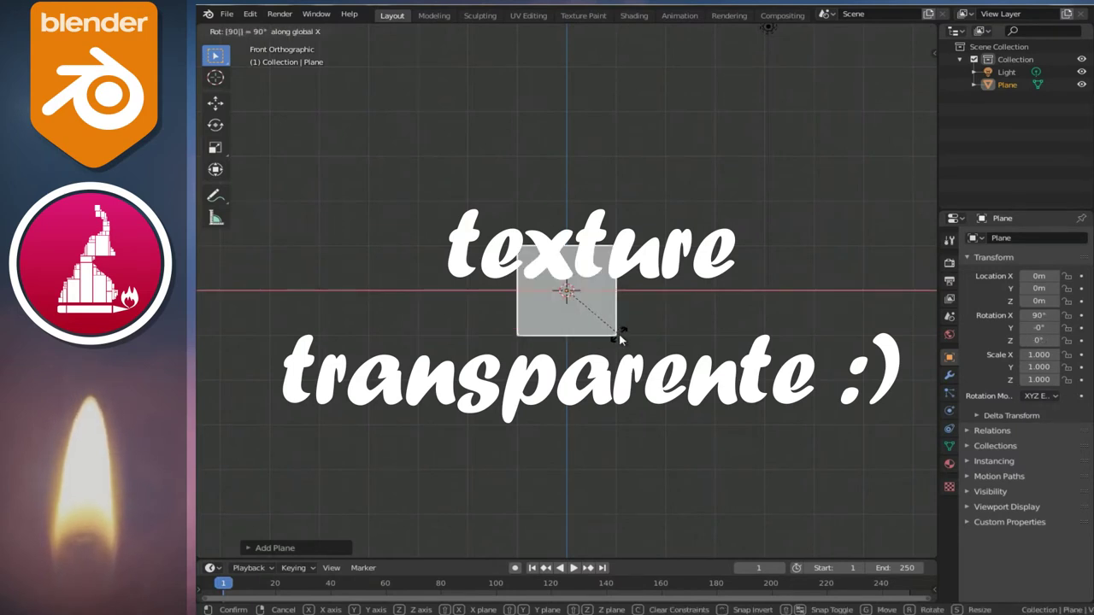
key("Return")
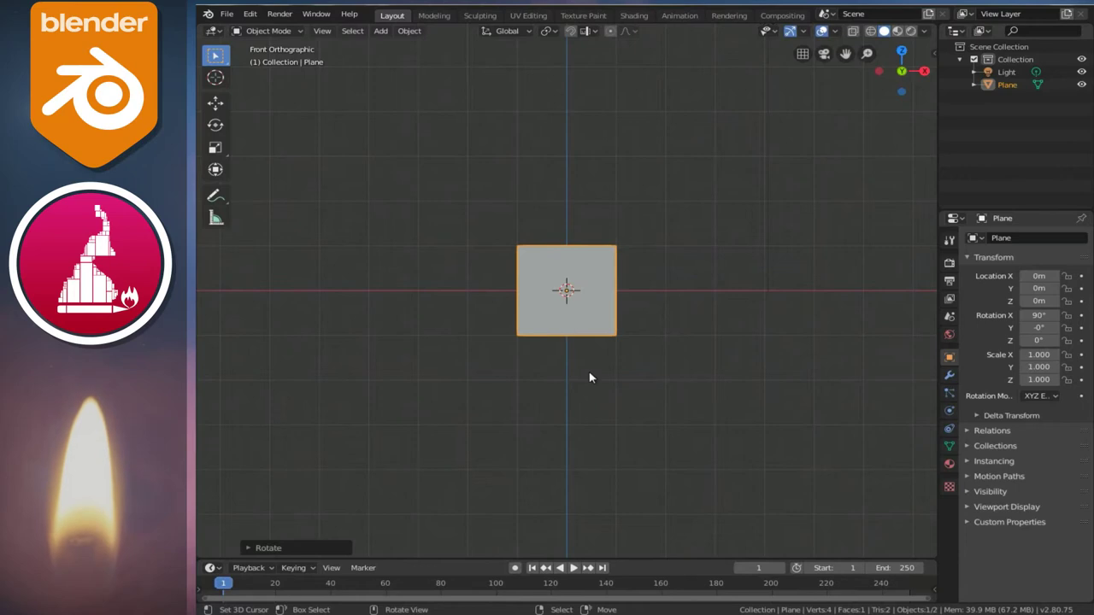
Scale the plane up and stretch it taller along Z to 1.459 × 2.568 × 1.459.
key("s")
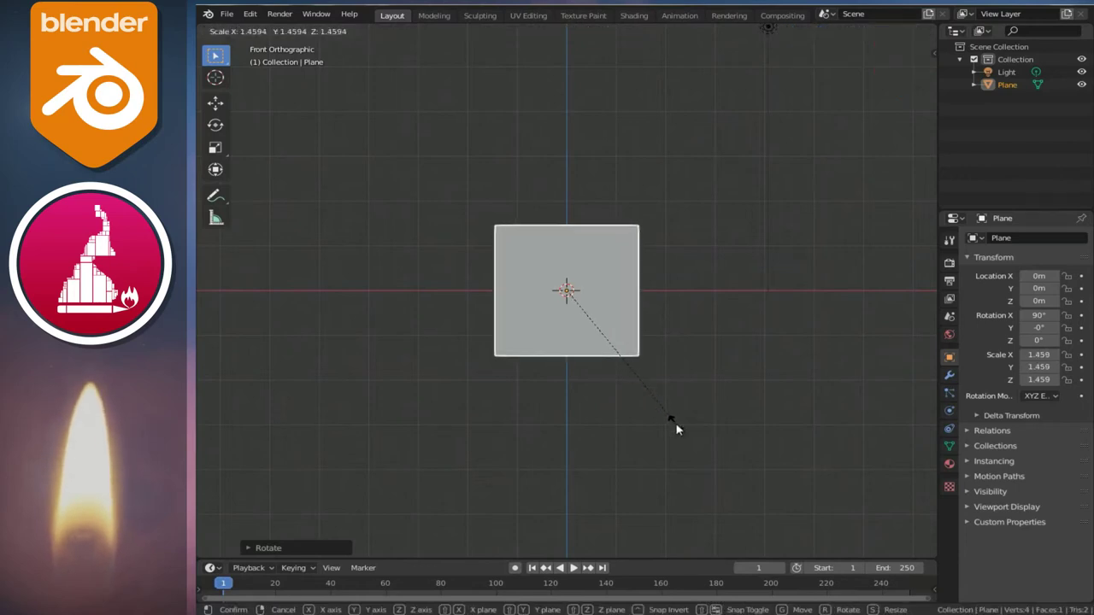
left_click(675, 428)
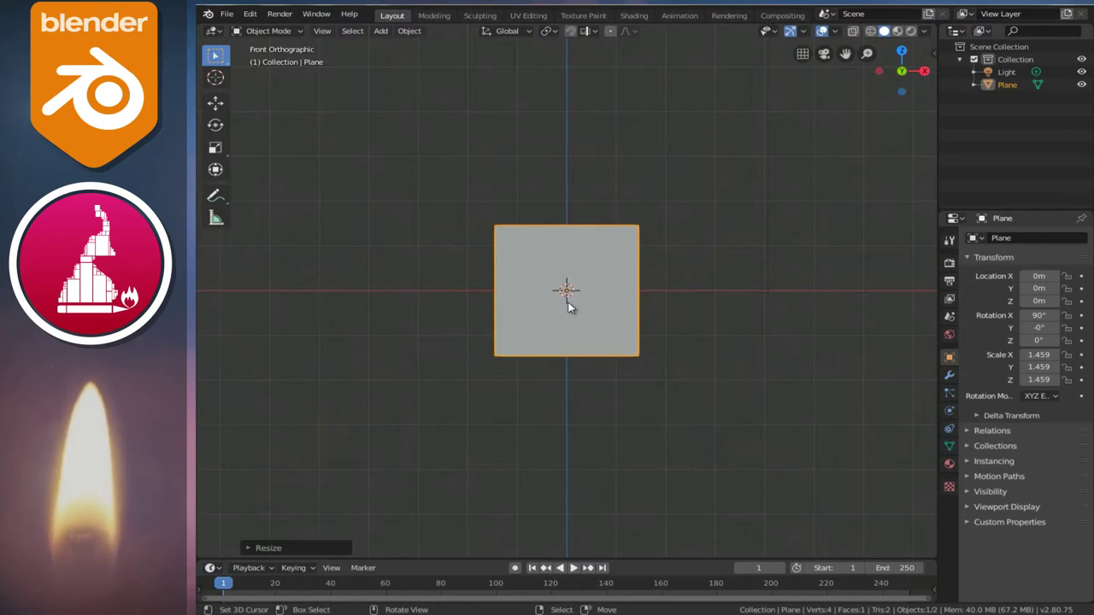
key("s")
key("z")
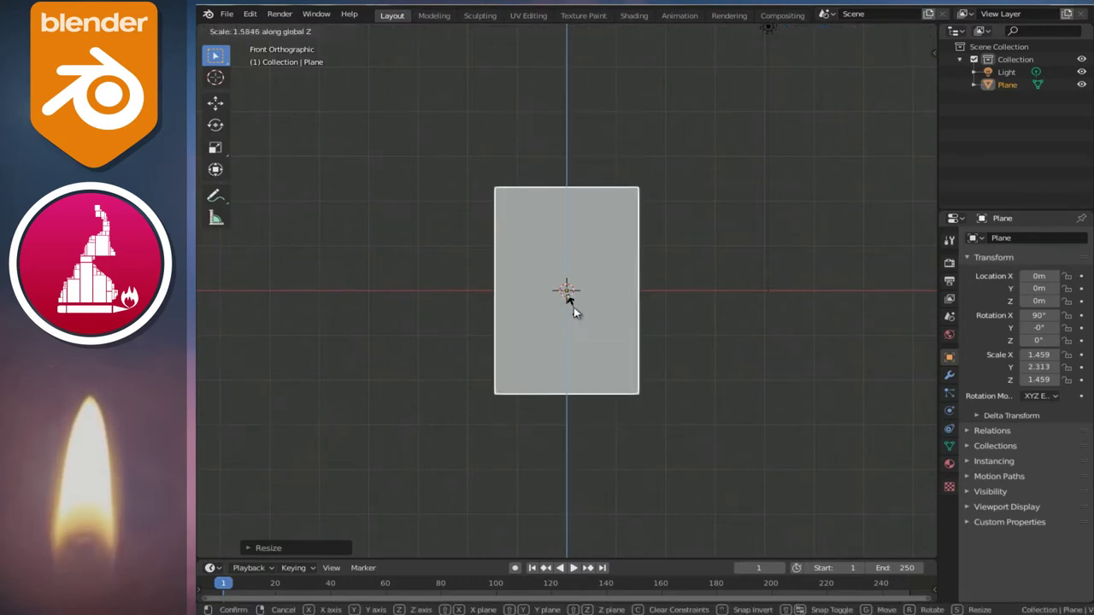
left_click(574, 314)
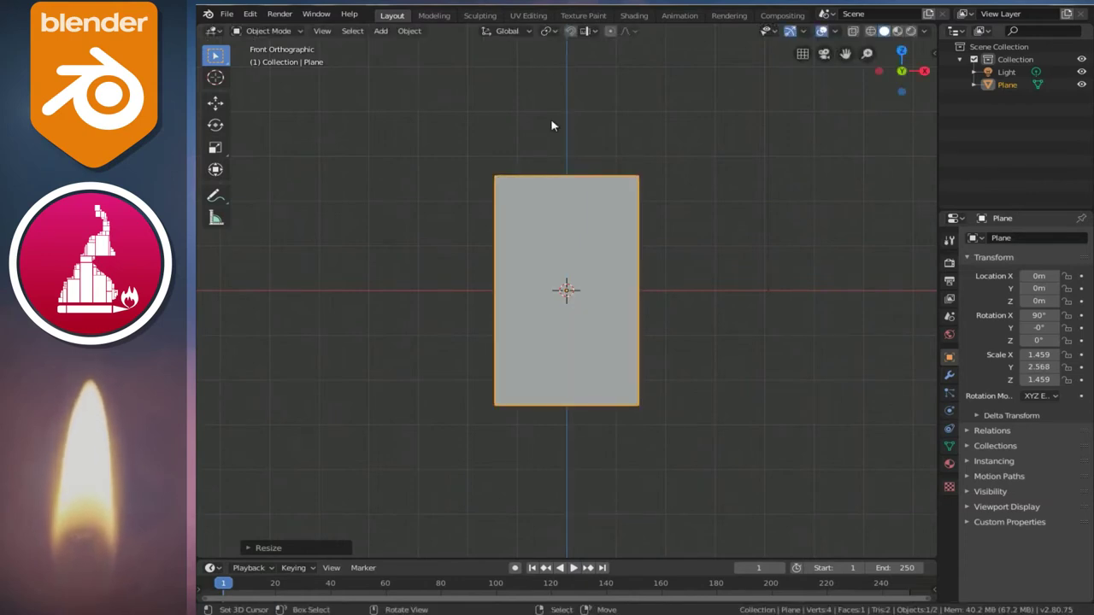
left_click(633, 15)
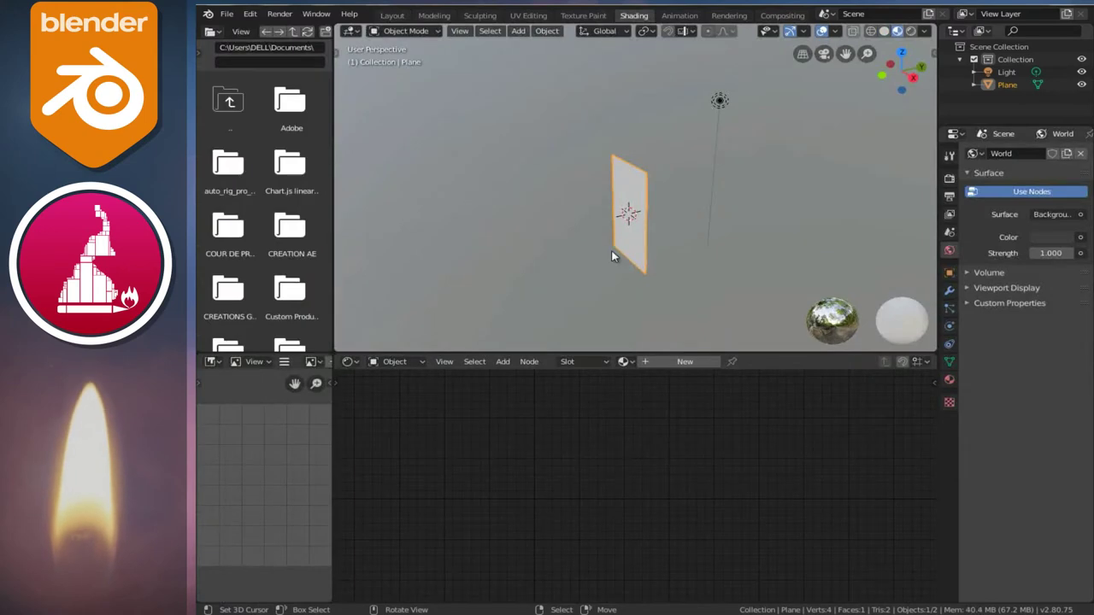
Create Material.001 with an Image Texture node feeding flamme.png into Base Color.
left_click(685, 362)
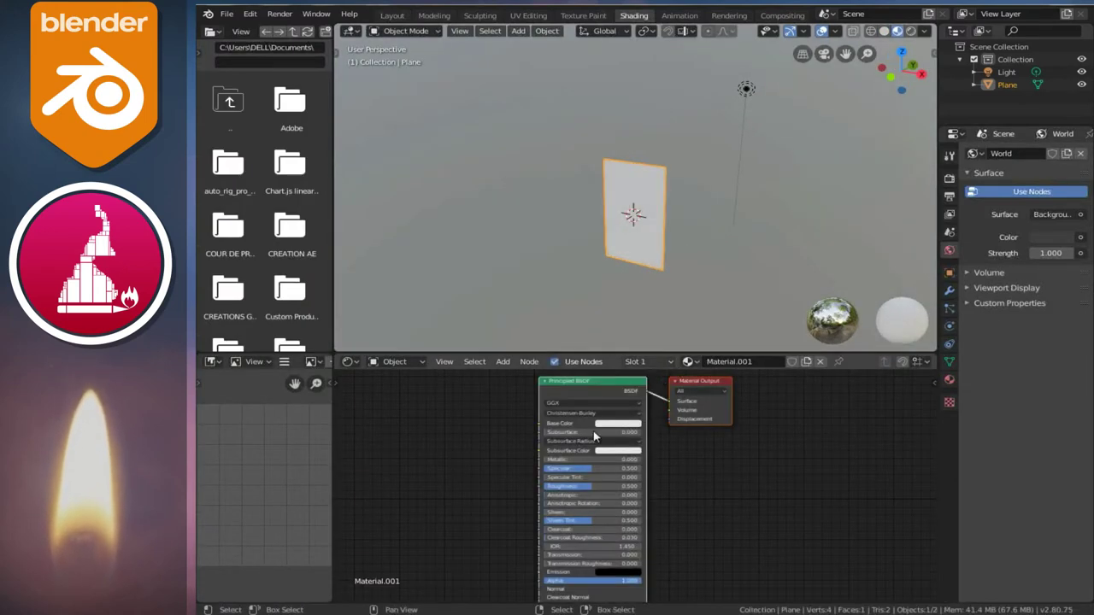
middle_click_drag(545, 480, 595, 484)
left_click(503, 363)
mouse_move(526, 432)
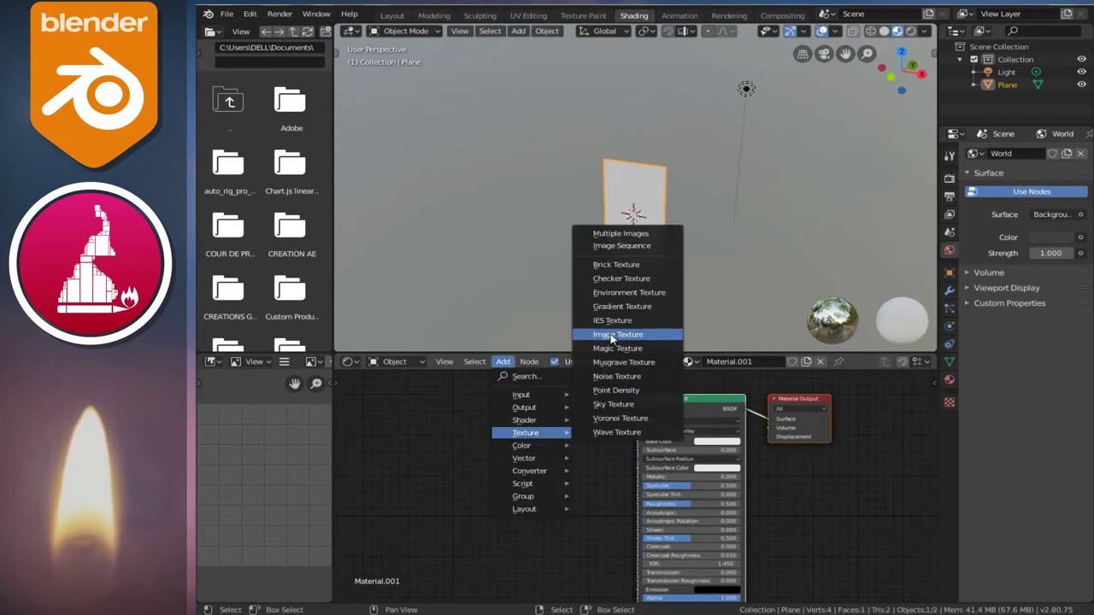
left_click(617, 334)
left_click(436, 448)
scroll(626, 495, "up", 2)
middle_click_drag(546, 445, 598, 464)
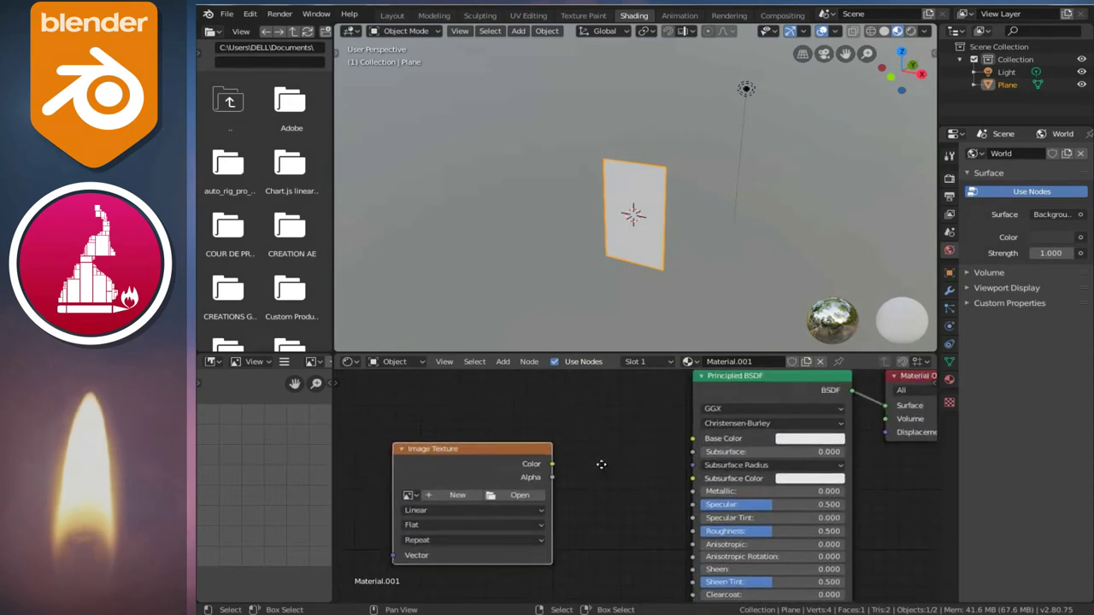
left_click_drag(556, 464, 697, 445)
middle_click_drag(647, 491, 662, 574)
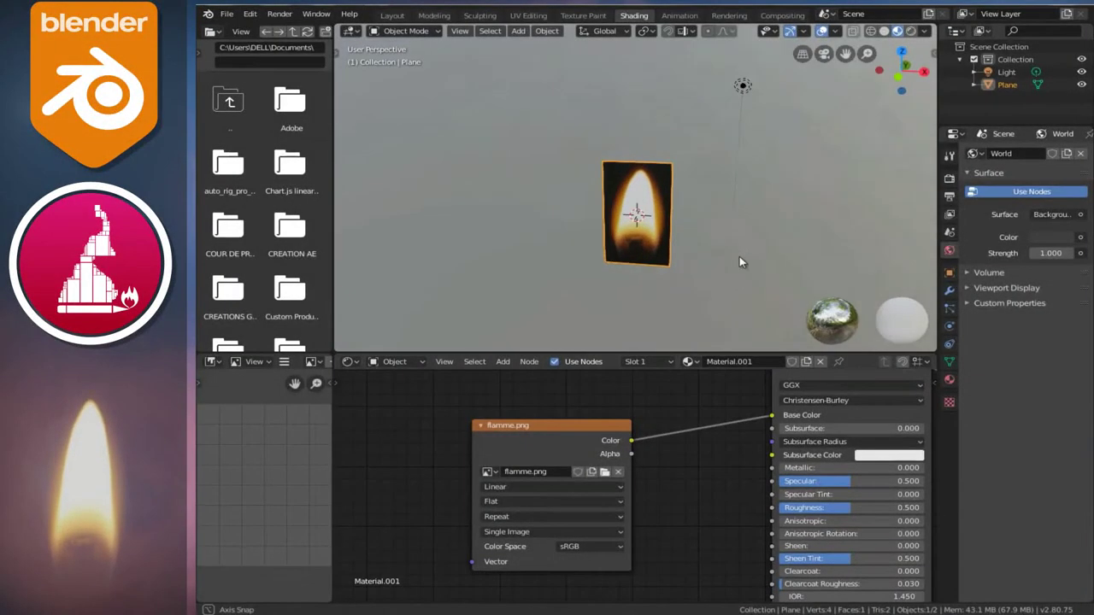
Add a Transparent BSDF node and place it above the Principled BSDF.
key("shift+s")
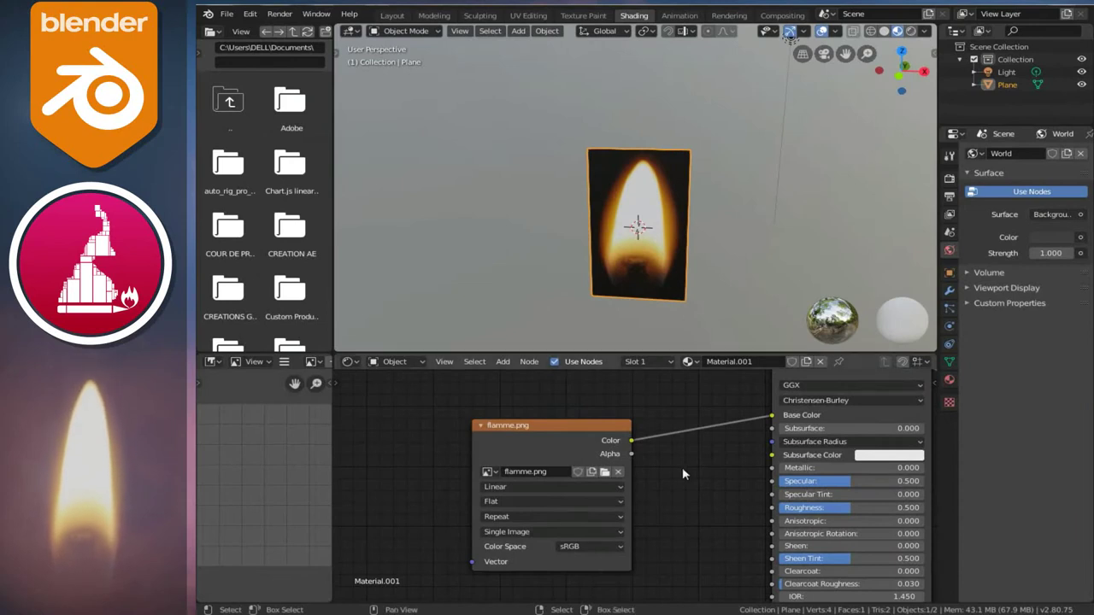
scroll(632, 483, "down", 1)
left_click_drag(540, 441, 439, 447)
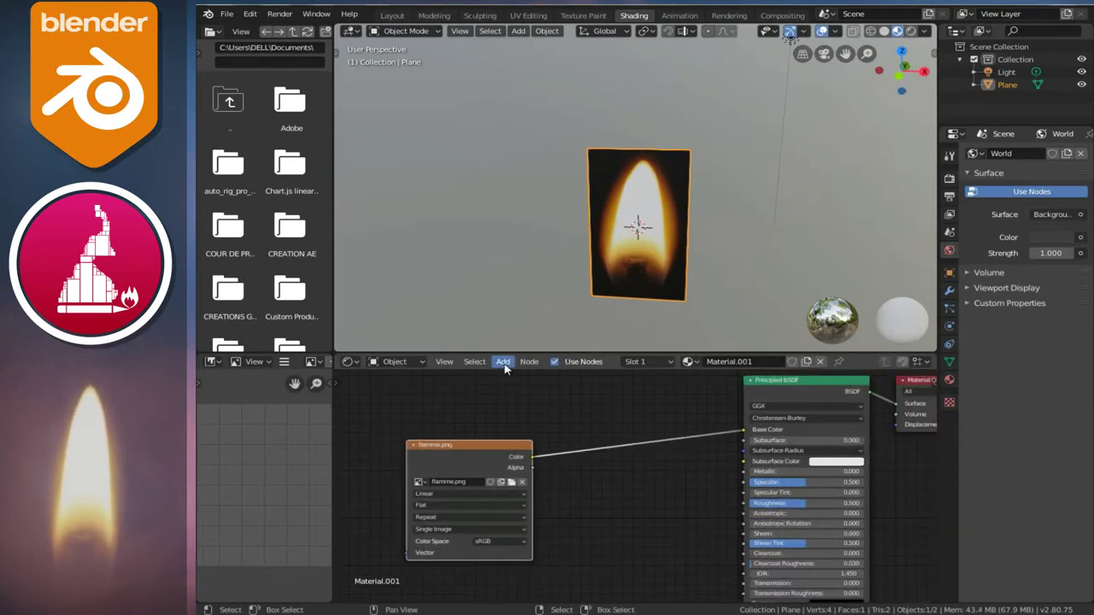
left_click(504, 361)
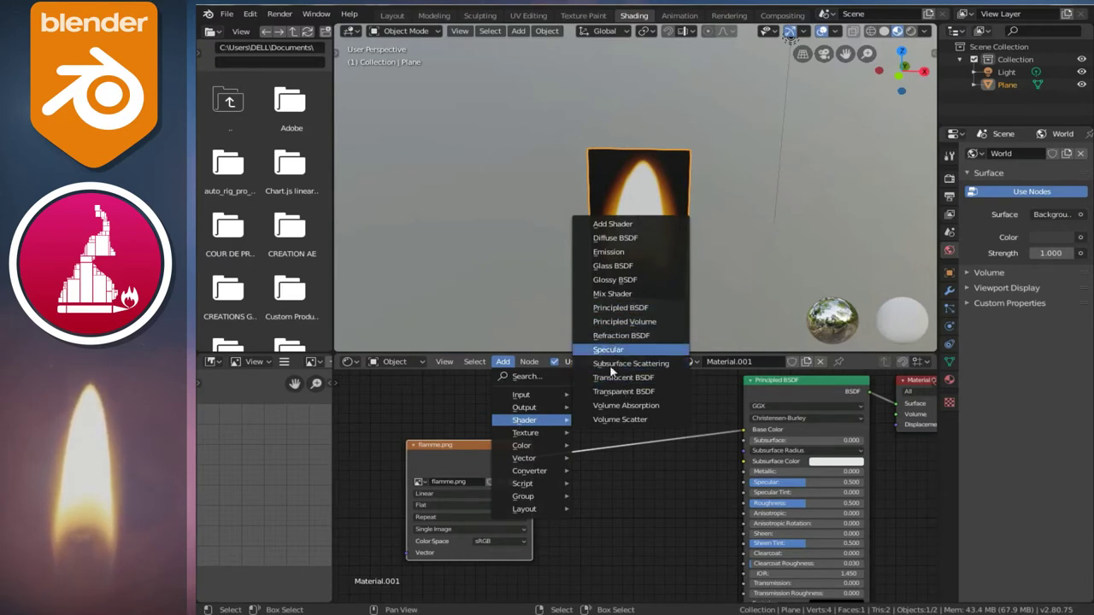
left_click(618, 391)
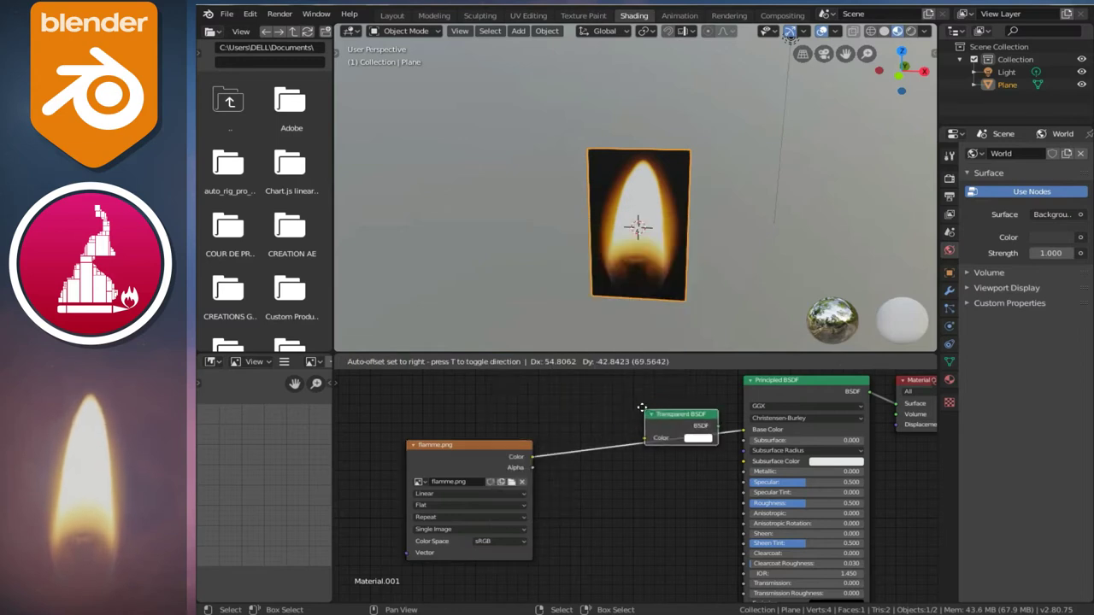
left_click(650, 419)
middle_click_drag(652, 421, 530, 513)
scroll(530, 519, "up", 2)
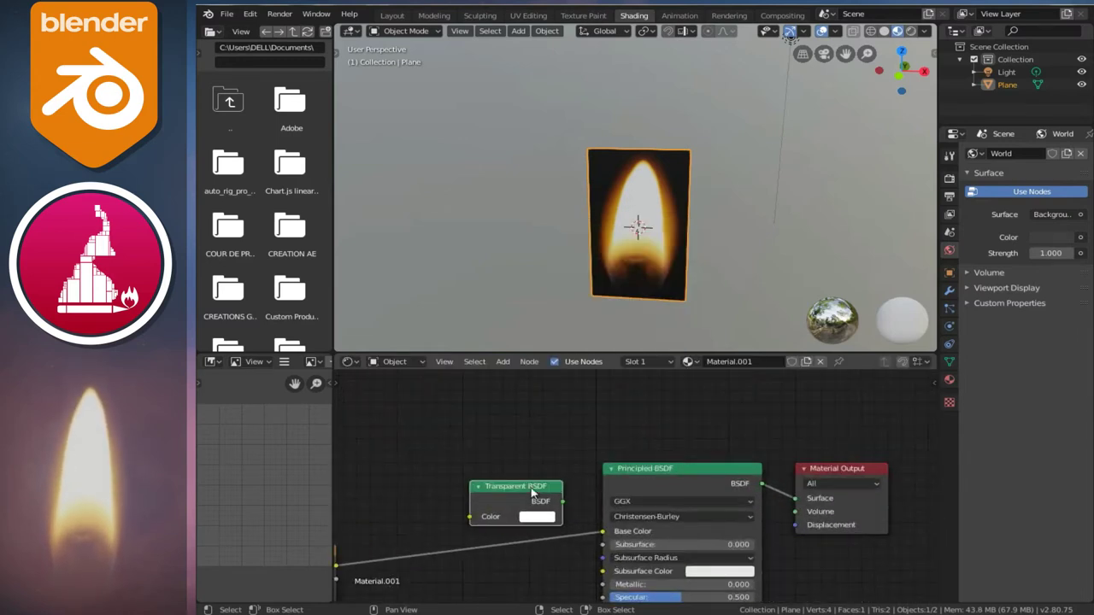
left_click_drag(531, 488, 693, 401)
left_click(693, 401)
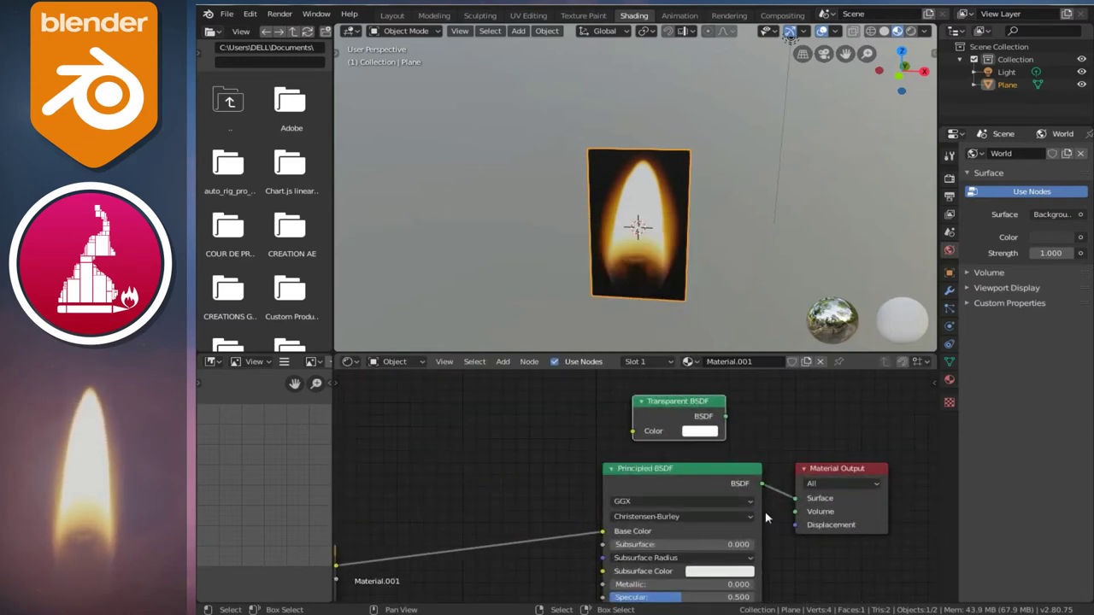
Tidy the node layout, moving the Material Output node further right.
left_click_drag(678, 402, 675, 390)
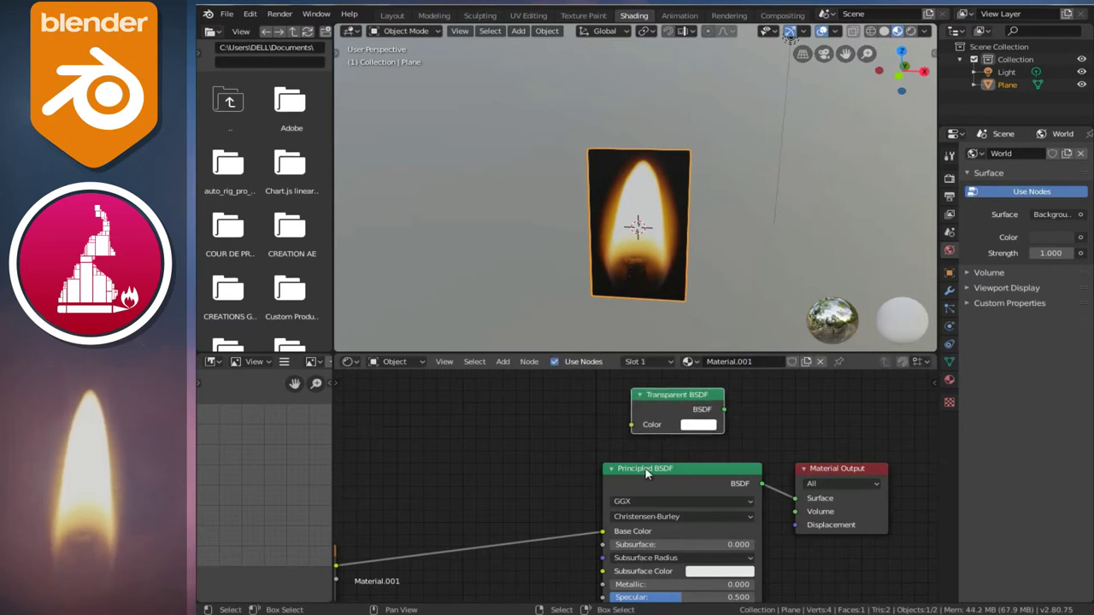
middle_click_drag(675, 390, 638, 425)
scroll(639, 425, "down", 1)
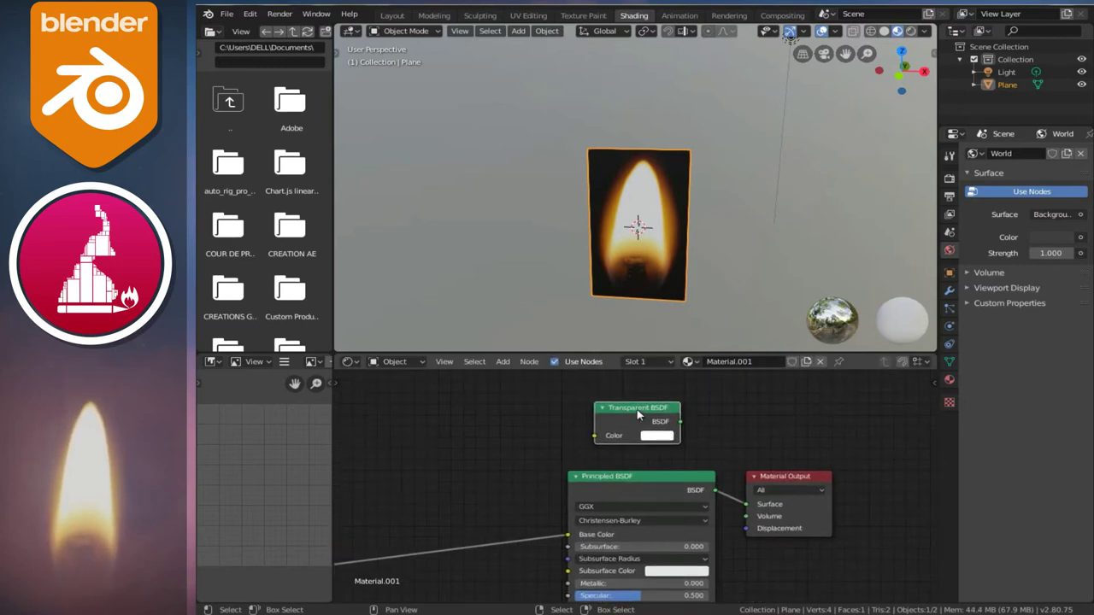
scroll(637, 427, "down", 1, "shift")
left_click(637, 459)
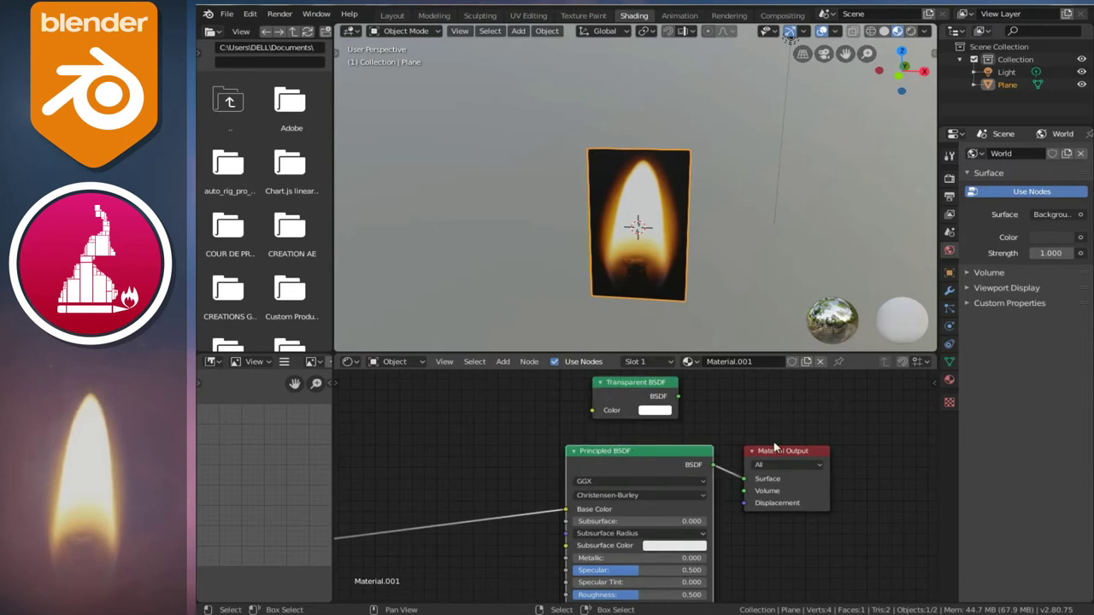
left_click_drag(782, 451, 854, 436)
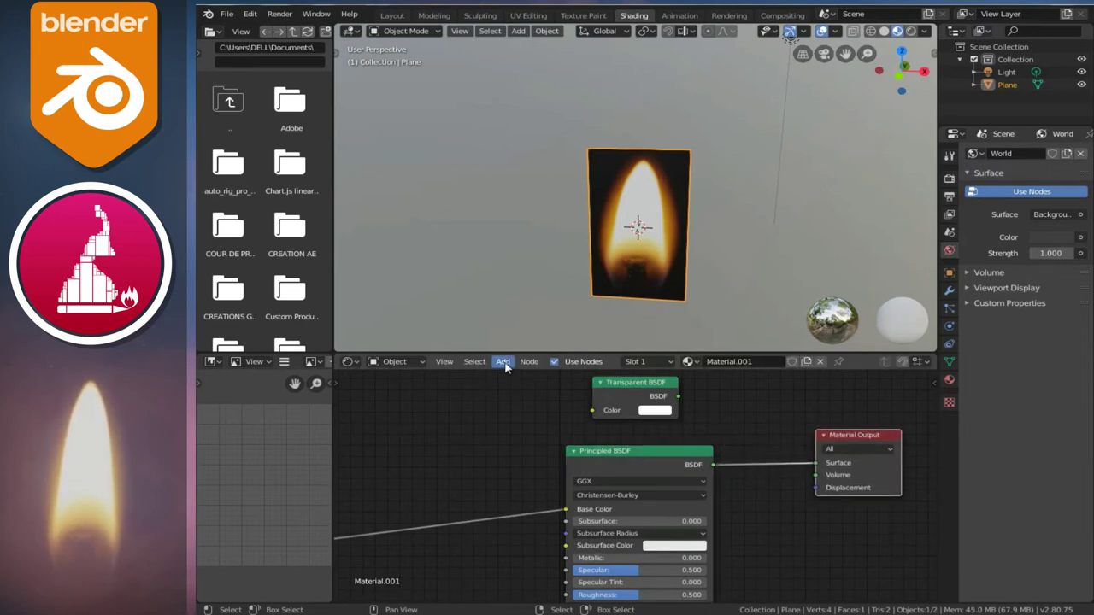
Add a Mix Shader and link the Transparent BSDF and Principled BSDF into it.
left_click(503, 361)
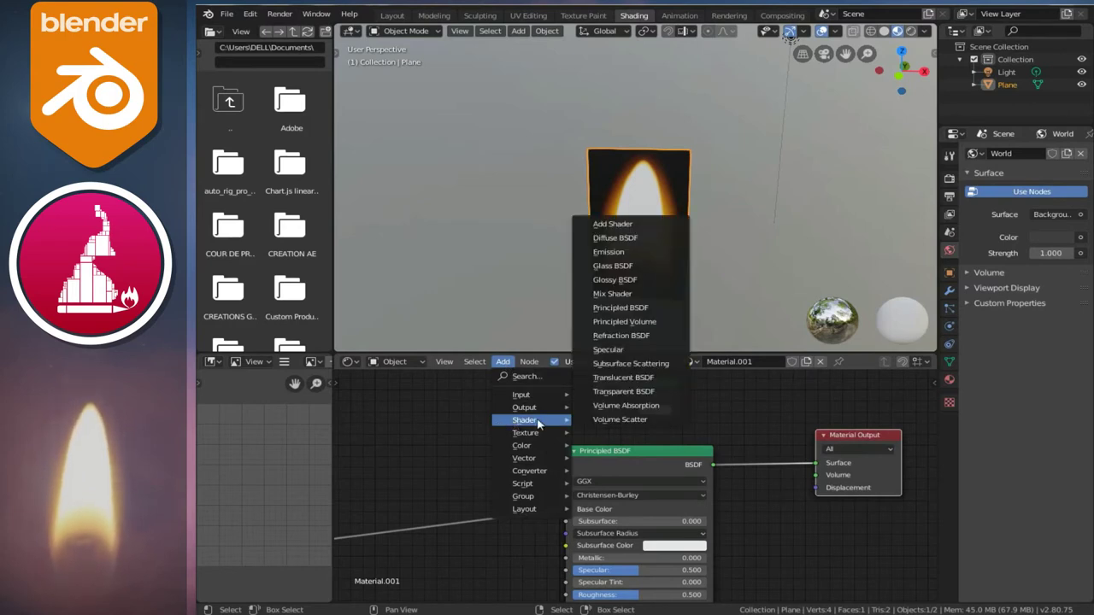
left_click(633, 294)
left_click(765, 402)
left_click_drag(642, 454, 616, 497)
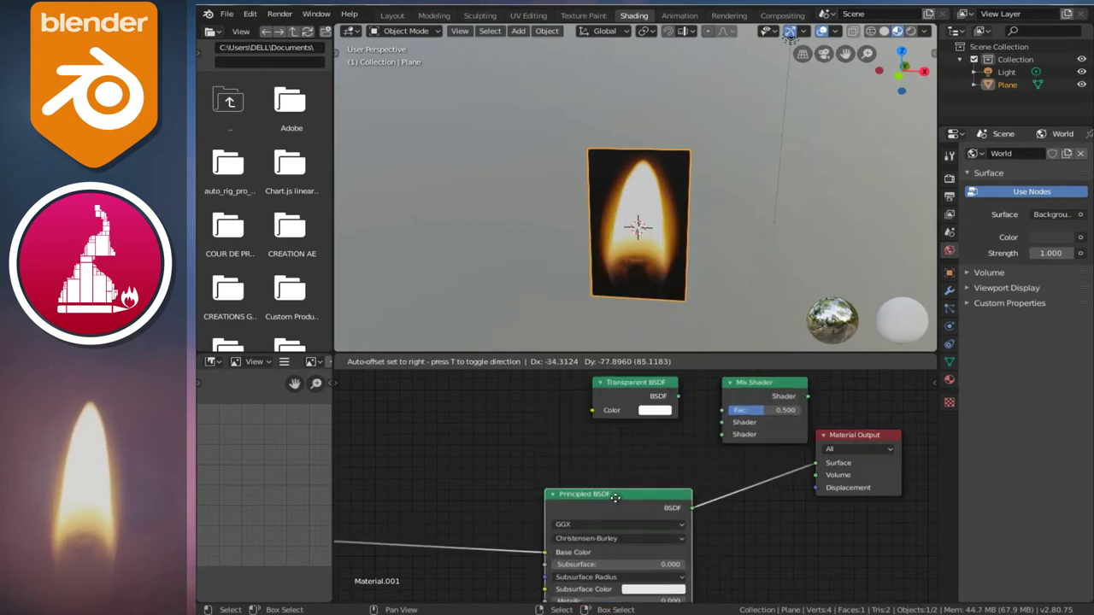
mouse_move(636, 398)
left_mouse_down()
mouse_move(602, 397)
mouse_move(664, 438)
mouse_move(694, 440)
left_mouse_up()
scroll(611, 467, "up", 1)
middle_click_drag(665, 503, 634, 475)
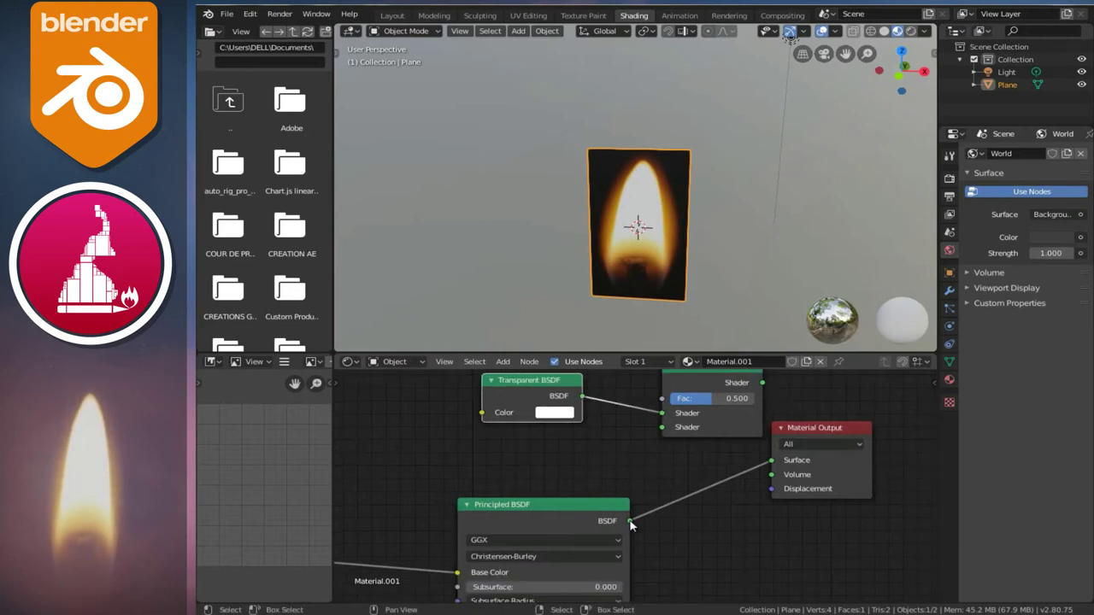
mouse_move(630, 522)
left_mouse_down()
mouse_move(635, 466)
mouse_move(665, 433)
left_mouse_up()
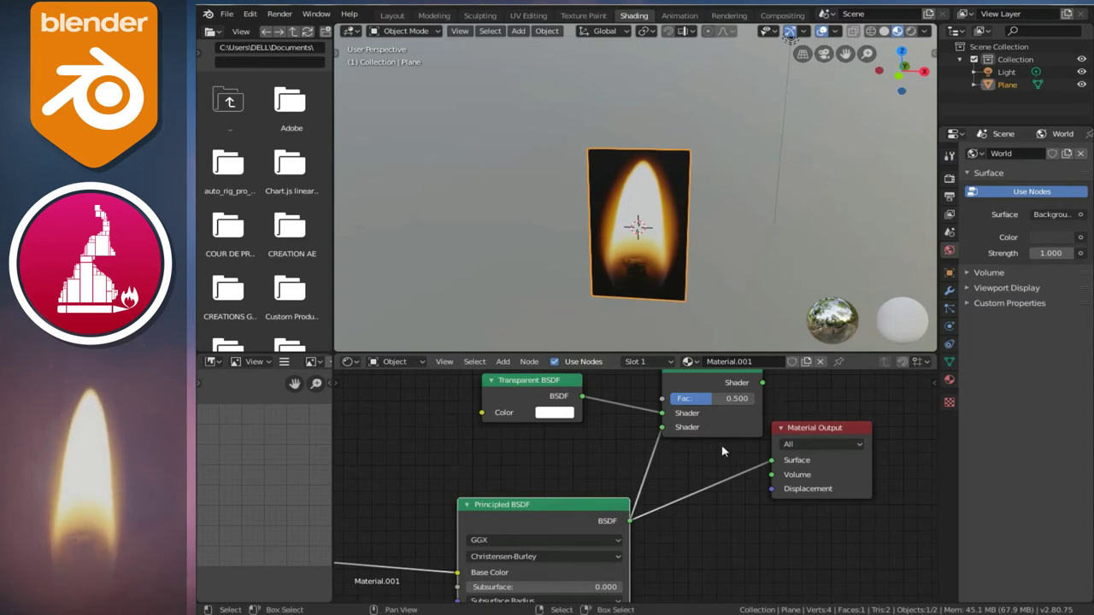
Route the Mix Shader into Material Output Surface, with Principled BSDF on its second shader input.
middle_click_drag(705, 371, 709, 410)
left_click_drag(709, 408, 680, 417)
left_click_drag(838, 473, 880, 466)
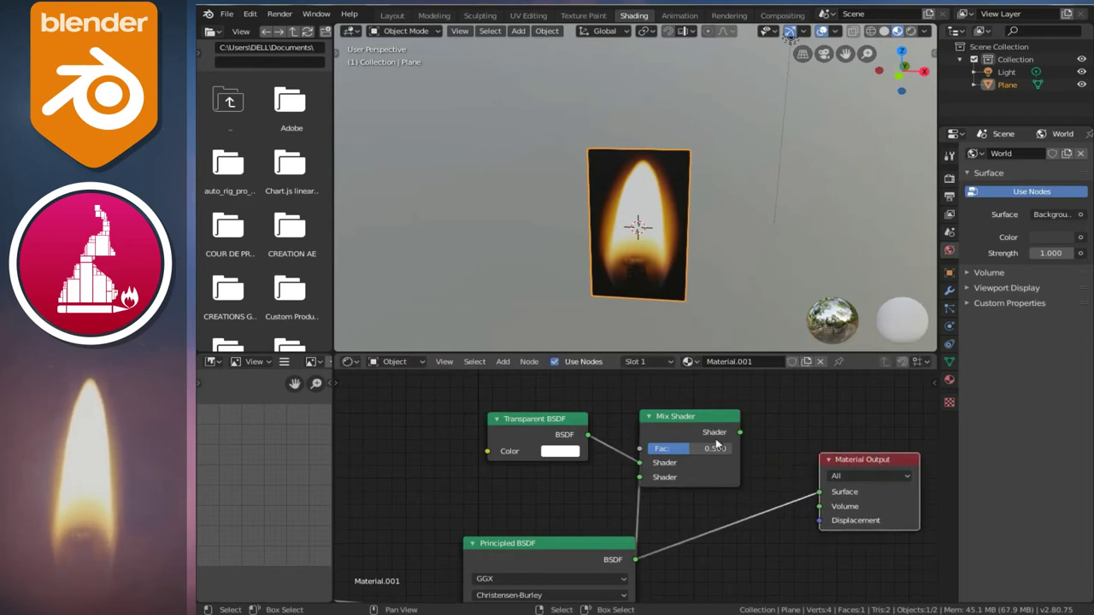
middle_click_drag(718, 471, 670, 426)
mouse_move(656, 424)
left_mouse_down()
mouse_move(693, 475)
mouse_move(736, 481)
left_mouse_up()
scroll(684, 520, "down", 1)
scroll(683, 520, "down", 2)
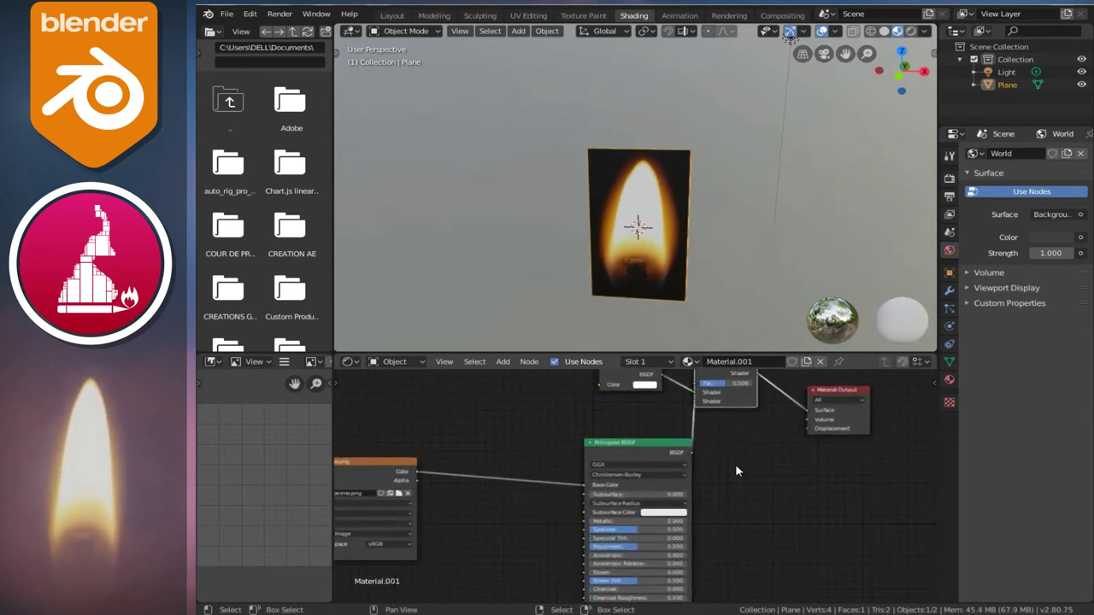
middle_click_drag(735, 465, 663, 490)
left_click_drag(627, 473, 631, 432)
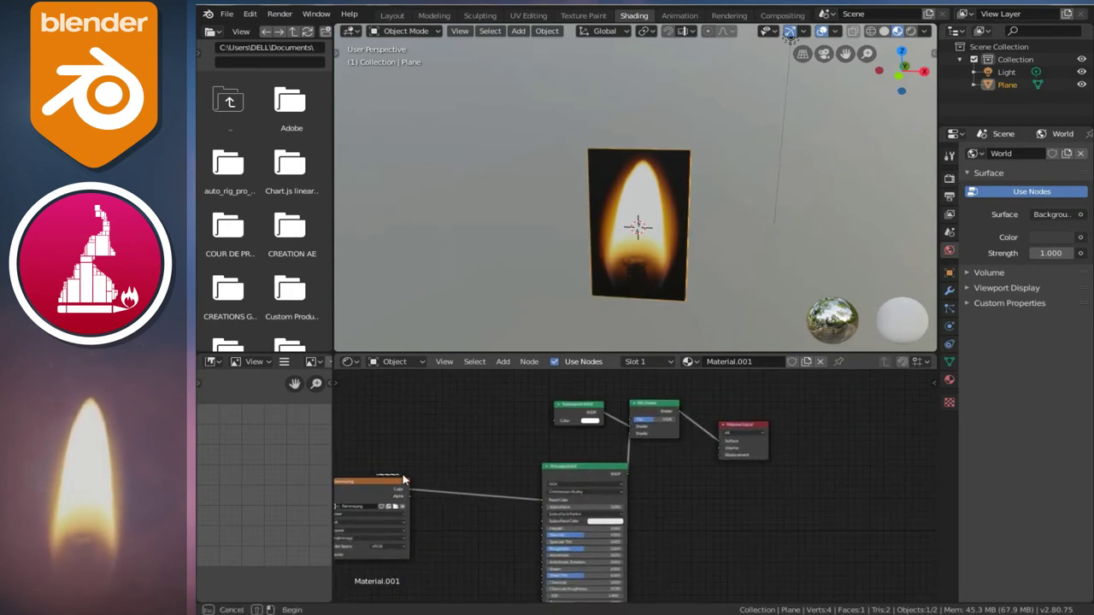
left_click_drag(389, 485, 444, 475)
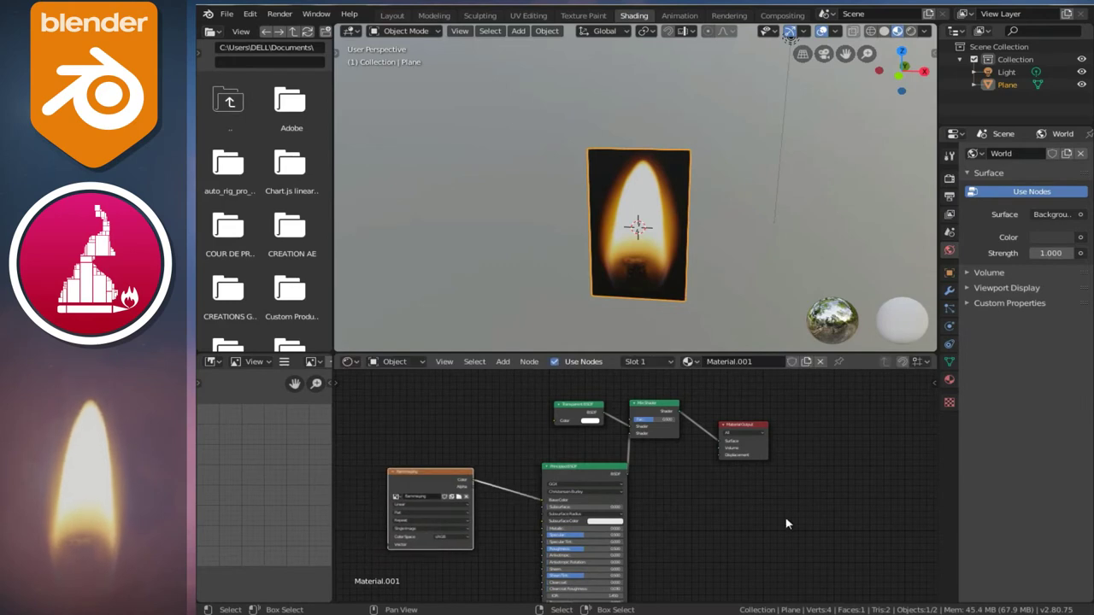
Change Material.001's Blend Mode from Opaque to Alpha Blend in Material Properties.
left_click(950, 382)
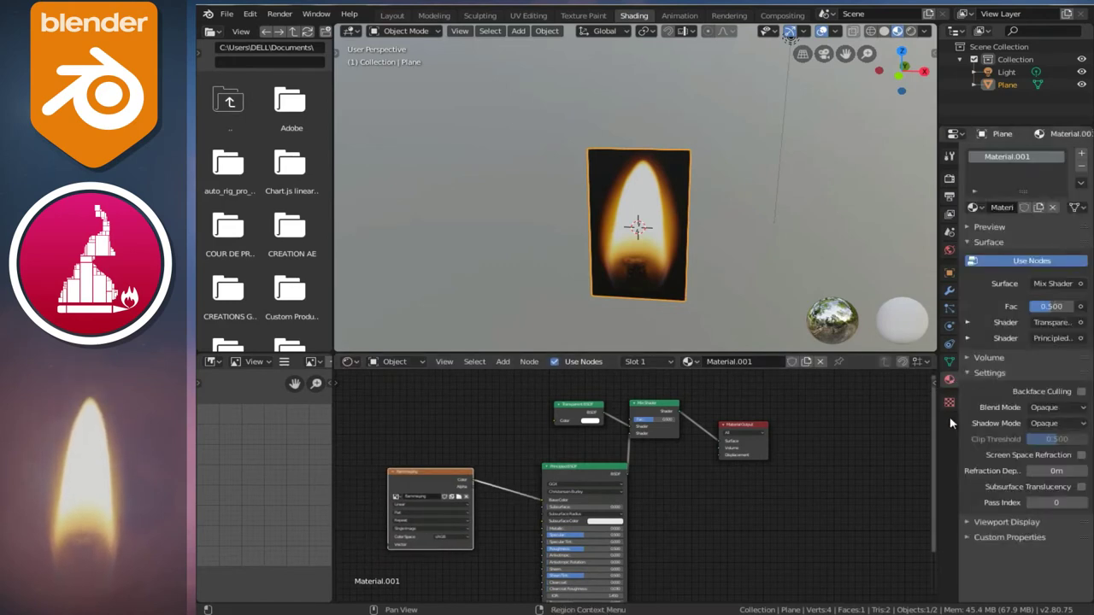
left_click(1047, 408)
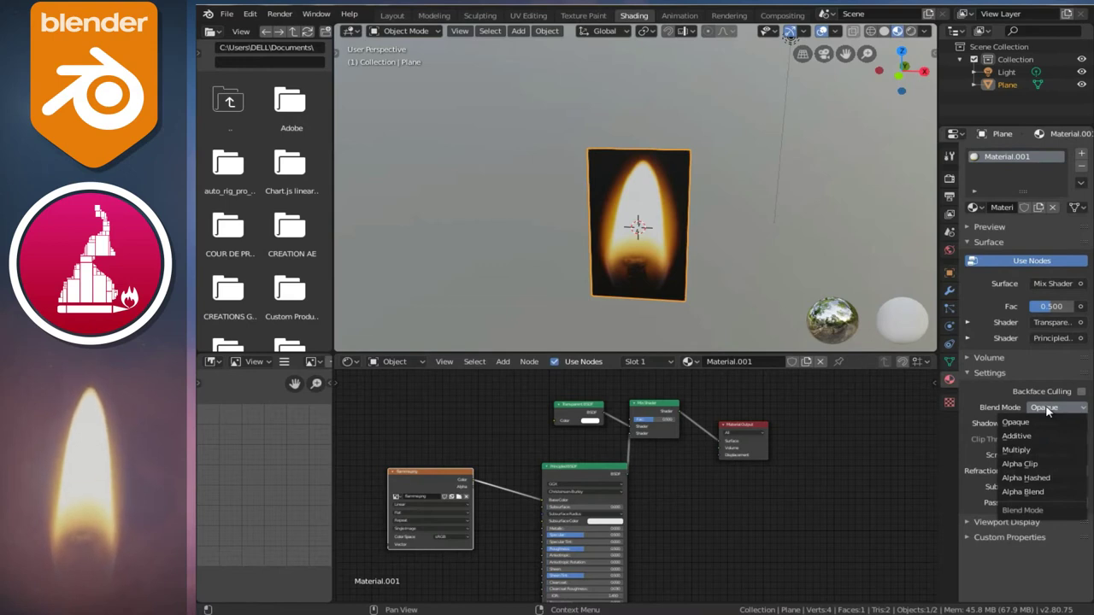
left_click(1039, 493)
middle_click_drag(706, 243, 742, 248)
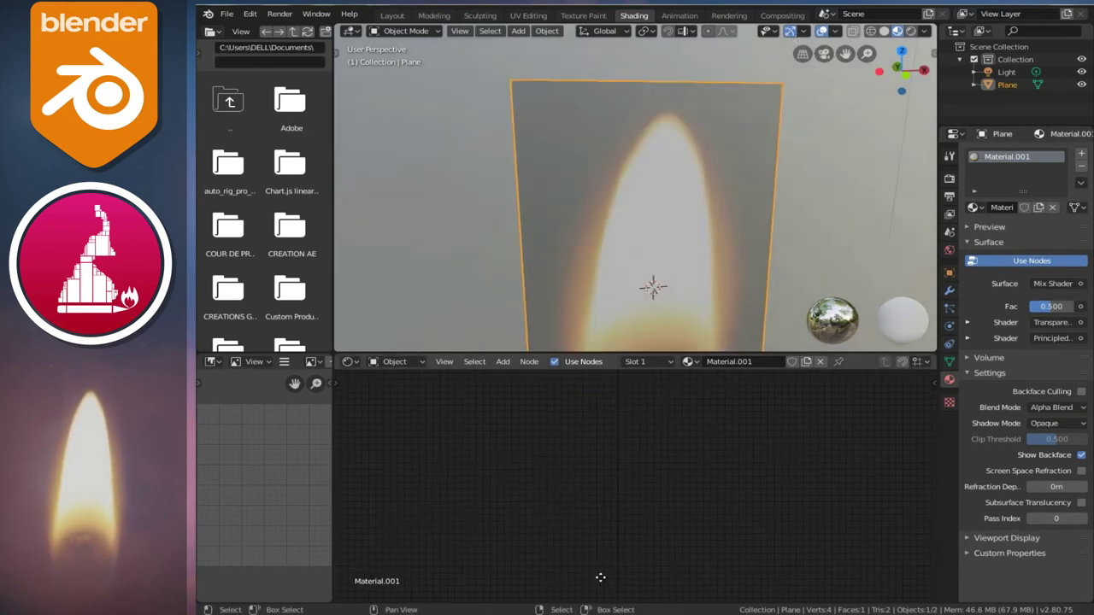
Link the flamme.png Alpha output into the Mix Shader's Fac input.
key("Home")
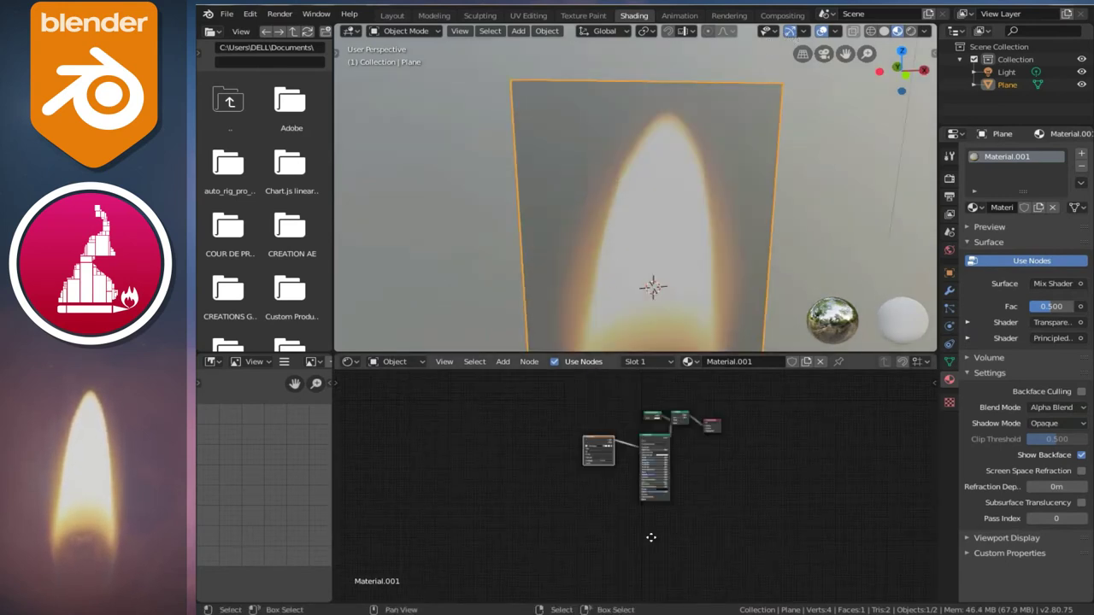
scroll(649, 537, "up", 2)
scroll(658, 530, "up", 2)
scroll(642, 555, "up", 2)
scroll(619, 580, "up", 2)
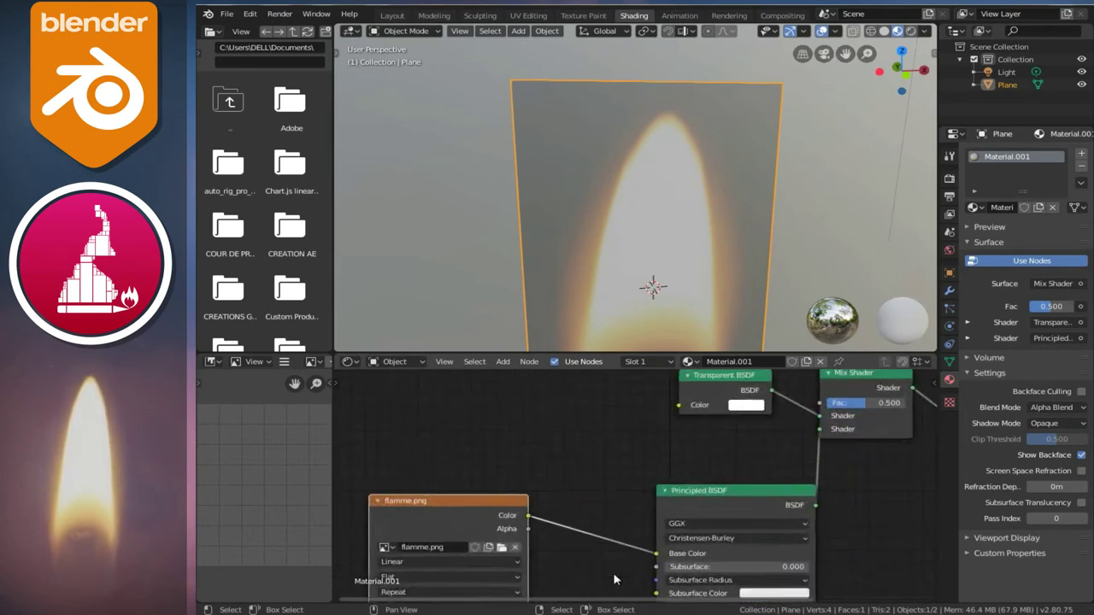
middle_click_drag(598, 573, 523, 541)
scroll(527, 543, "down", 1)
scroll(473, 530, "down", 1)
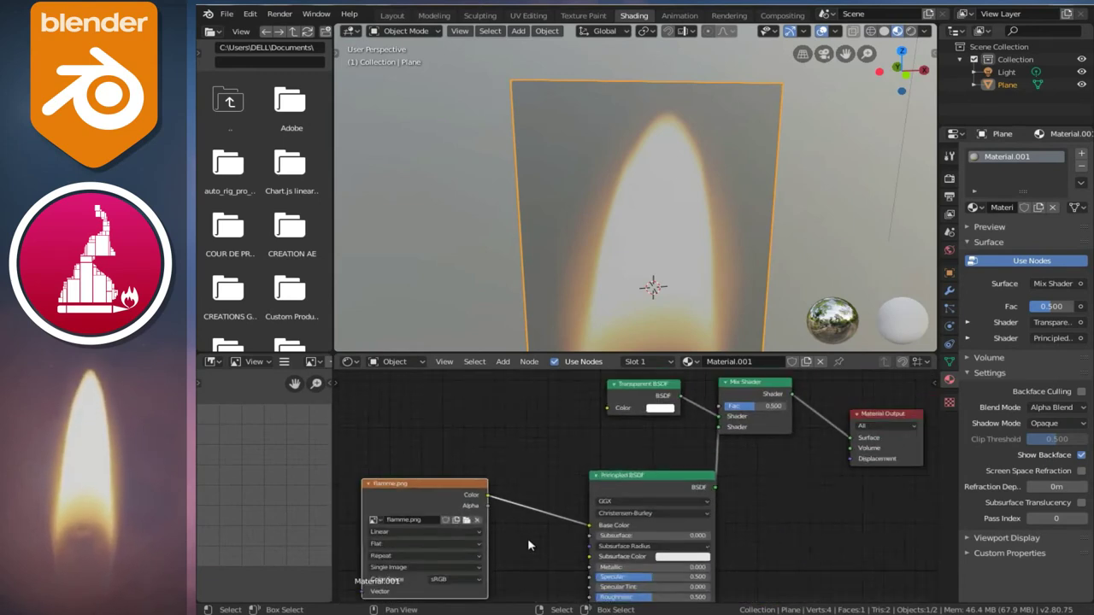
scroll(470, 529, "down", 1)
left_click_drag(462, 521, 694, 422)
Bring up the viewport shading HDRI lighting environment choices.
scroll(650, 257, "down", 1)
scroll(605, 188, "down", 1)
scroll(679, 244, "down", 2)
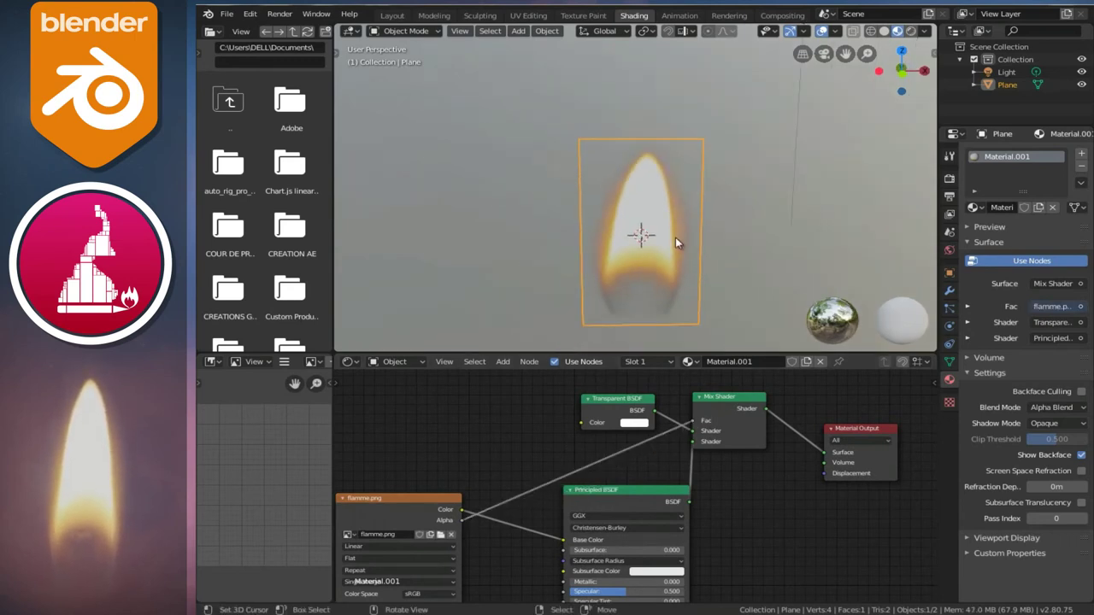
mouse_move(649, 258)
middle_mouse_down()
mouse_move(713, 251)
mouse_move(664, 261)
middle_mouse_up()
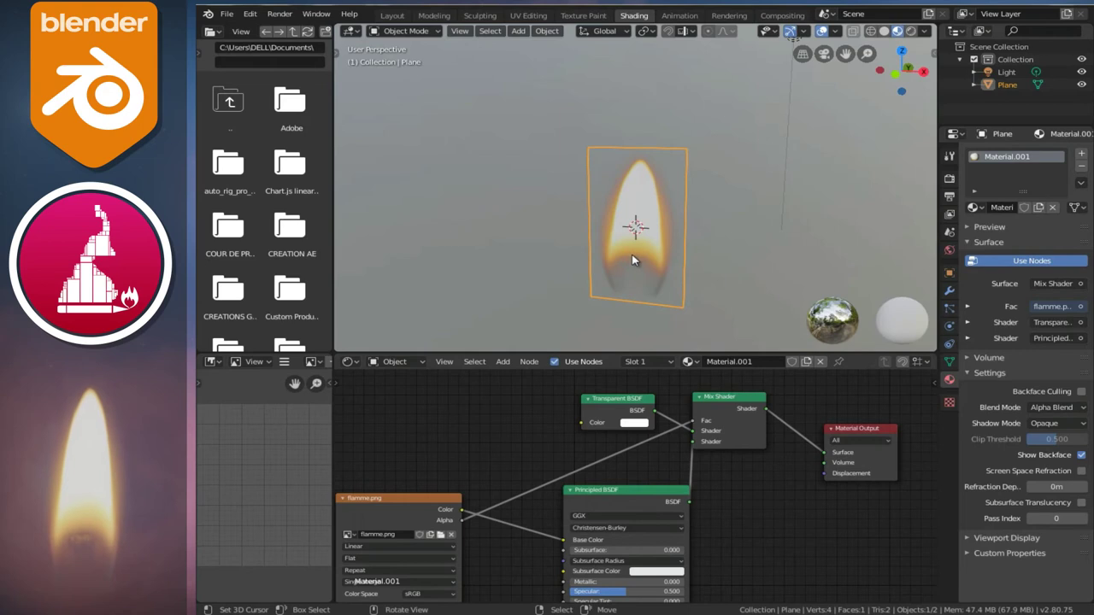
left_click(926, 32)
left_click(955, 128)
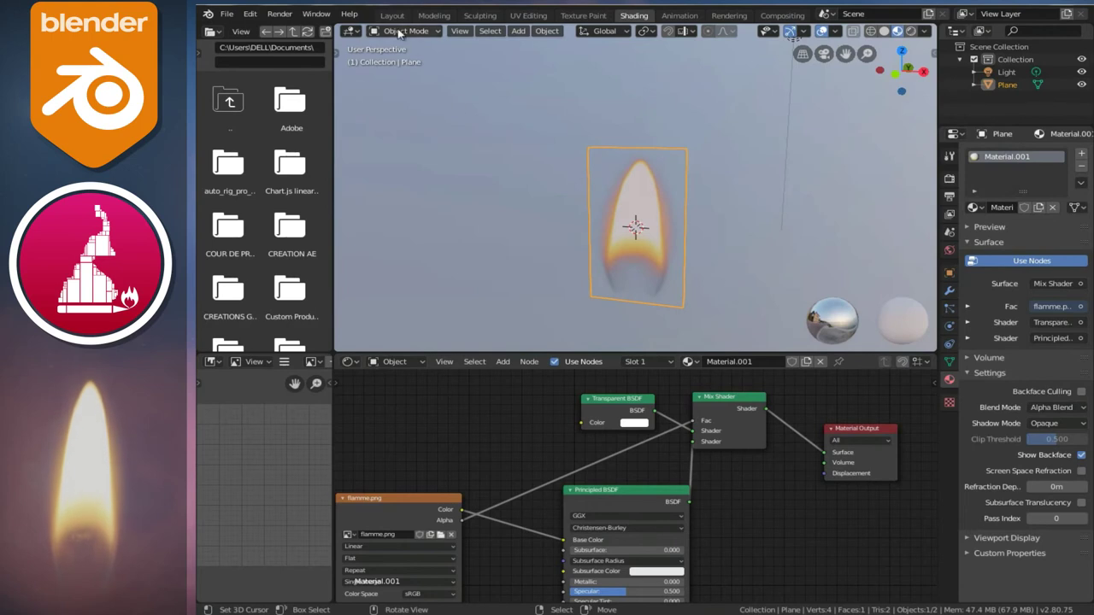
In Layout with Material Preview shading, enable Eevee Bloom at Intensity 0.100.
left_click(393, 15)
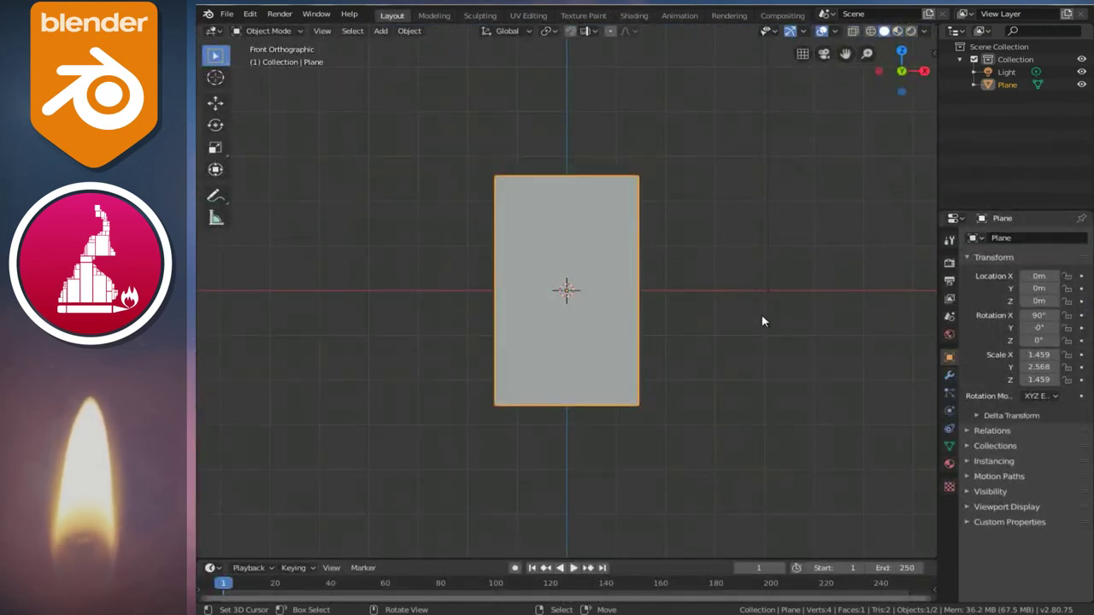
left_click(897, 31)
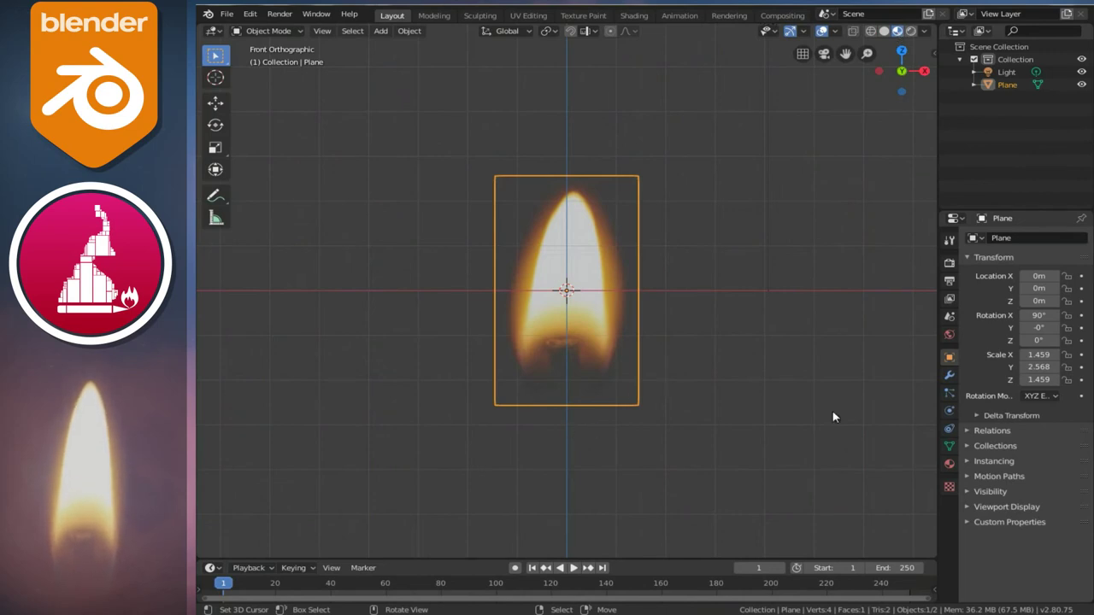
left_click(949, 263)
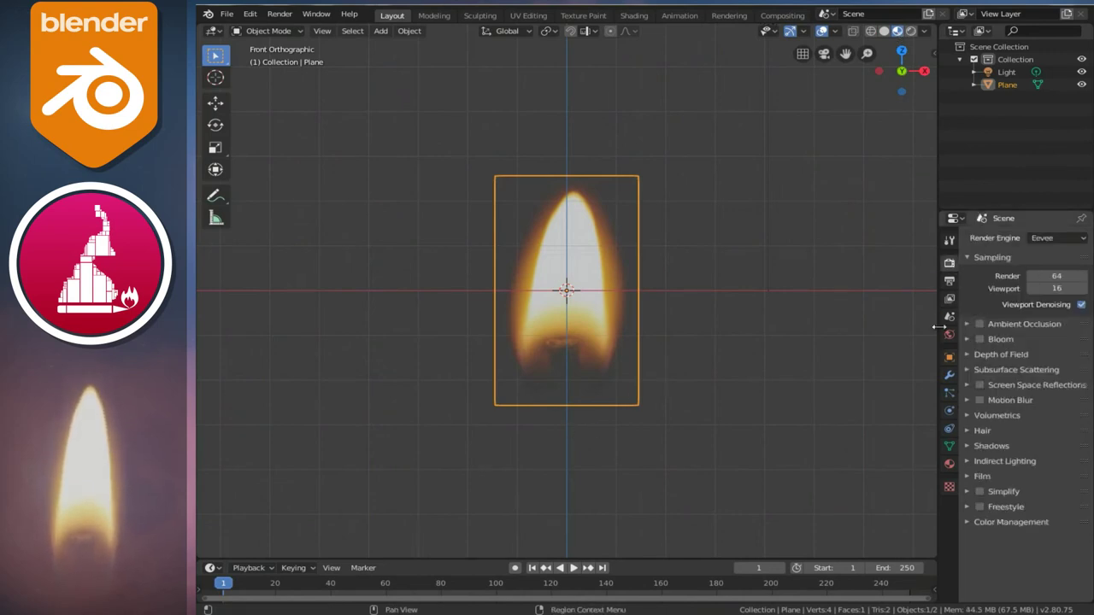
left_click_drag(939, 355, 871, 355)
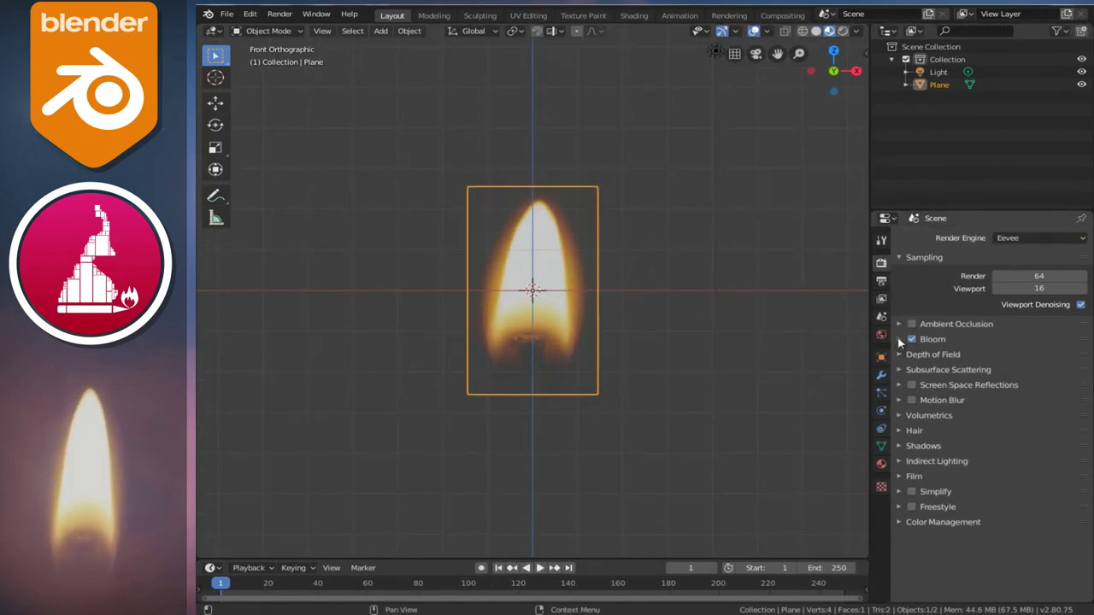
left_click(898, 340)
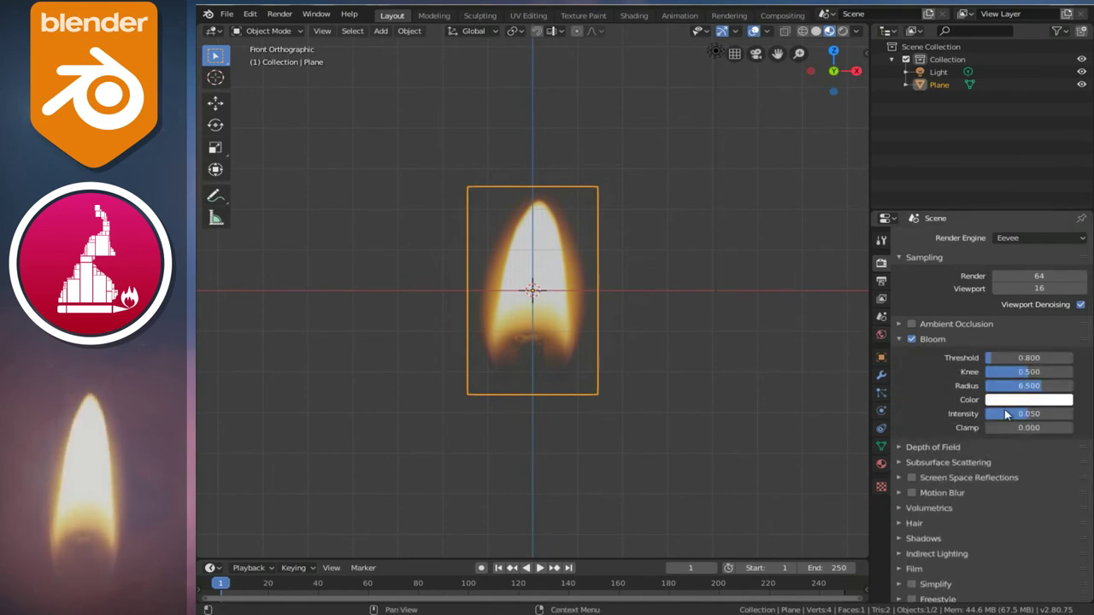
left_click_drag(988, 421, 1077, 422)
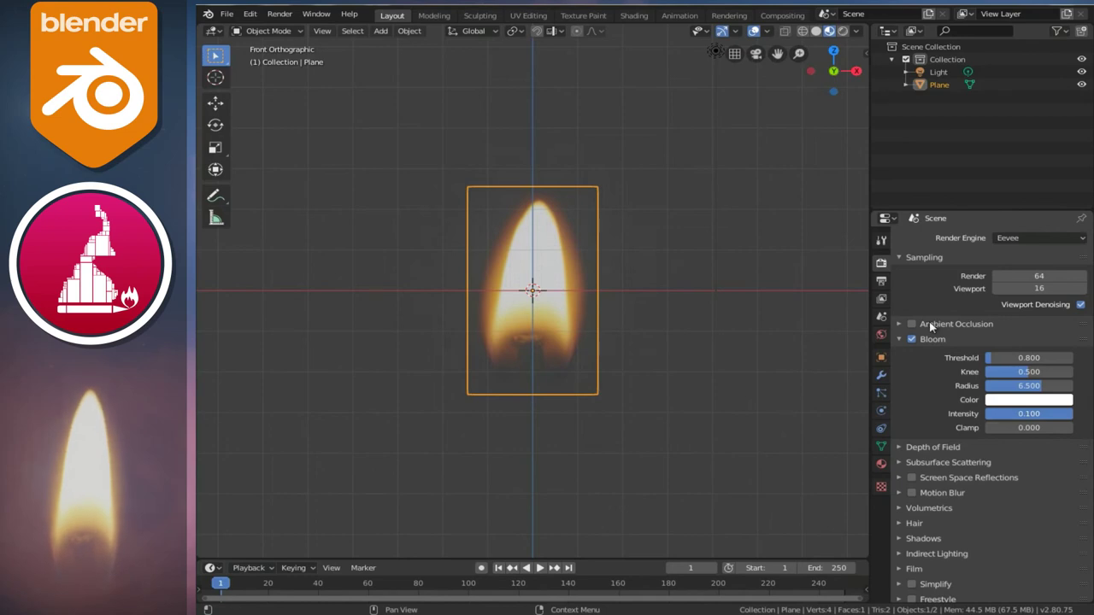
left_click_drag(868, 296, 945, 295)
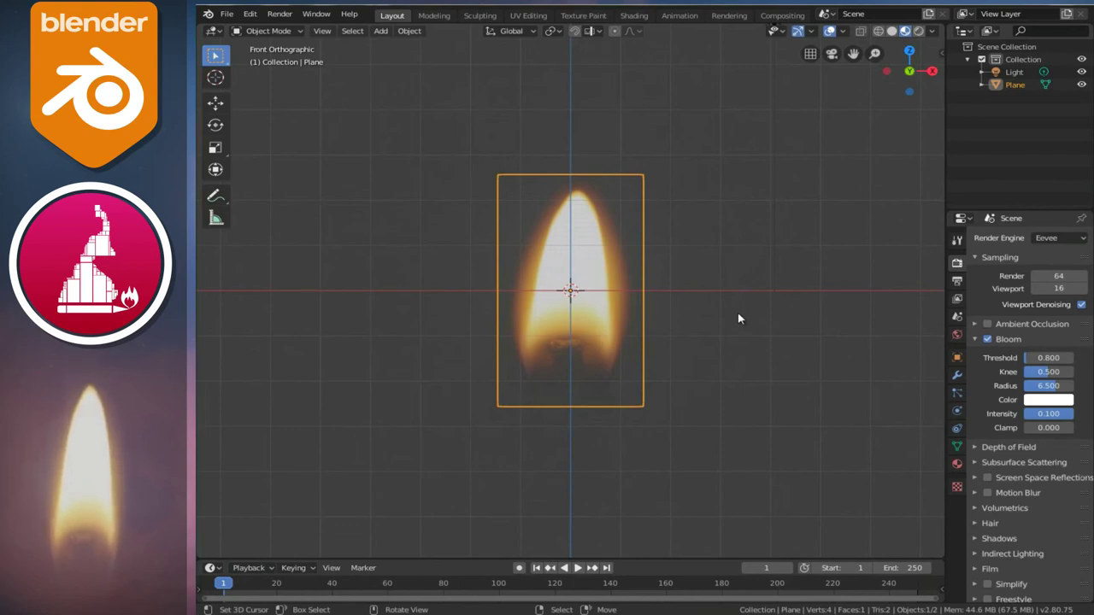
Duplicate the flame plane in place and rotate the copy 90° about Z, checking side and front views.
key("KP_3")
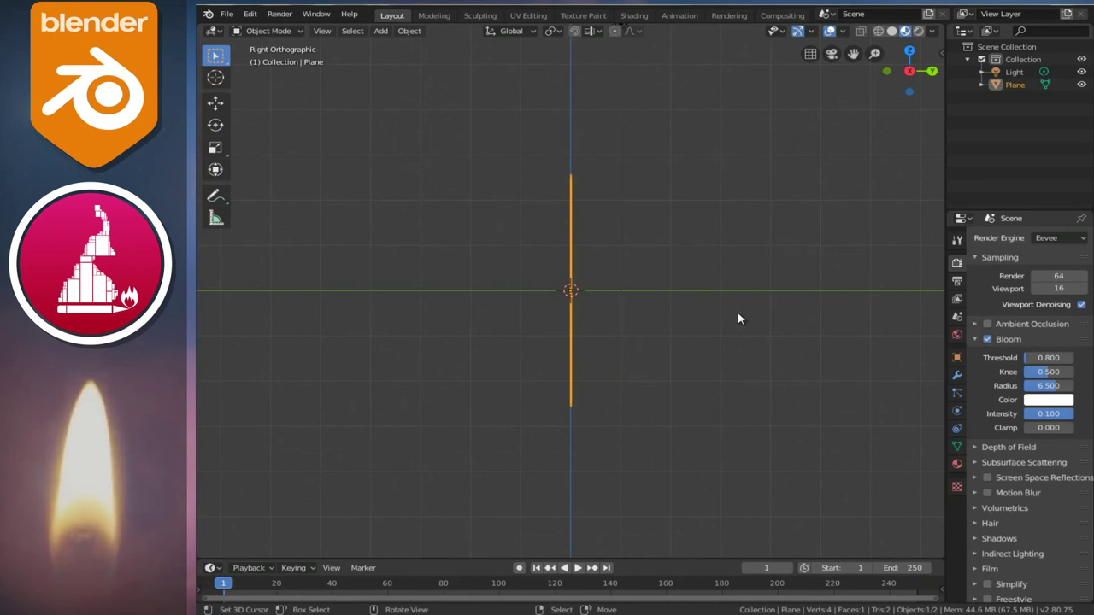
middle_click_drag(703, 336, 789, 345)
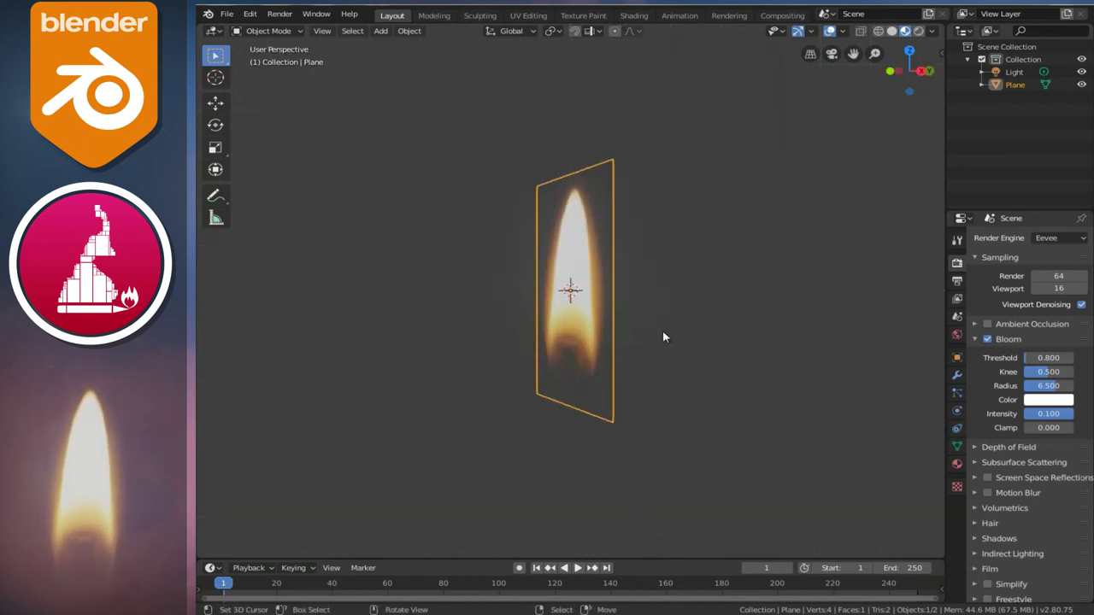
key("shift+d")
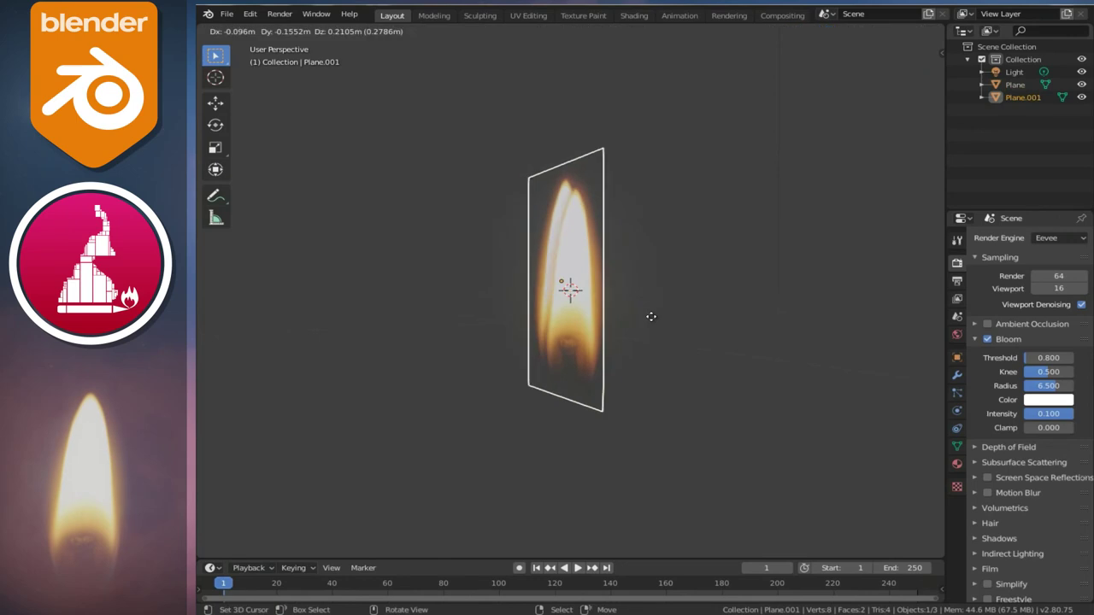
right_click(617, 353)
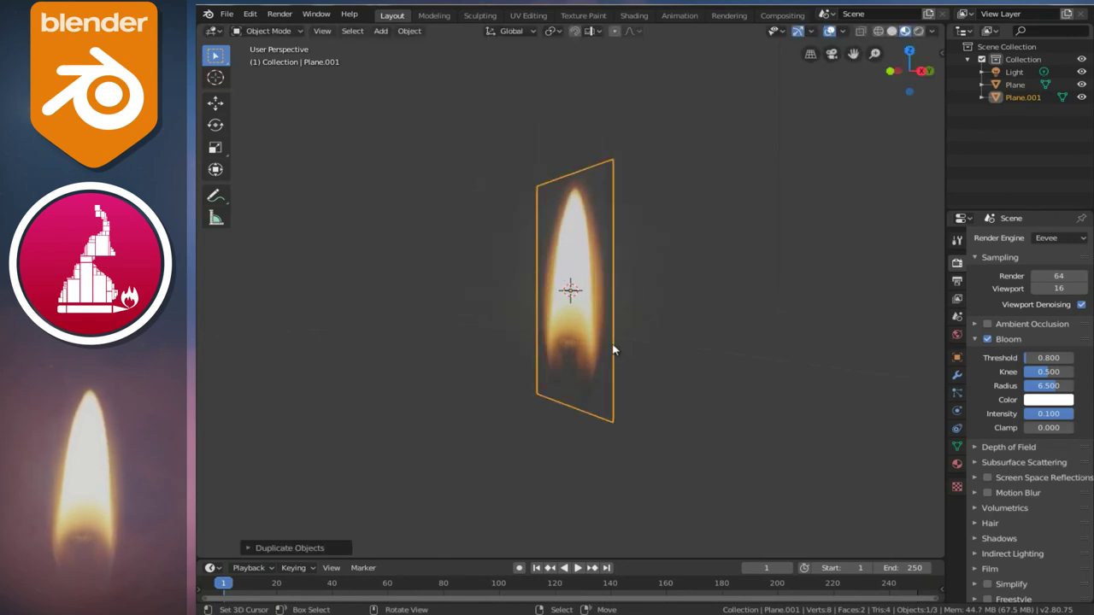
type("rz")
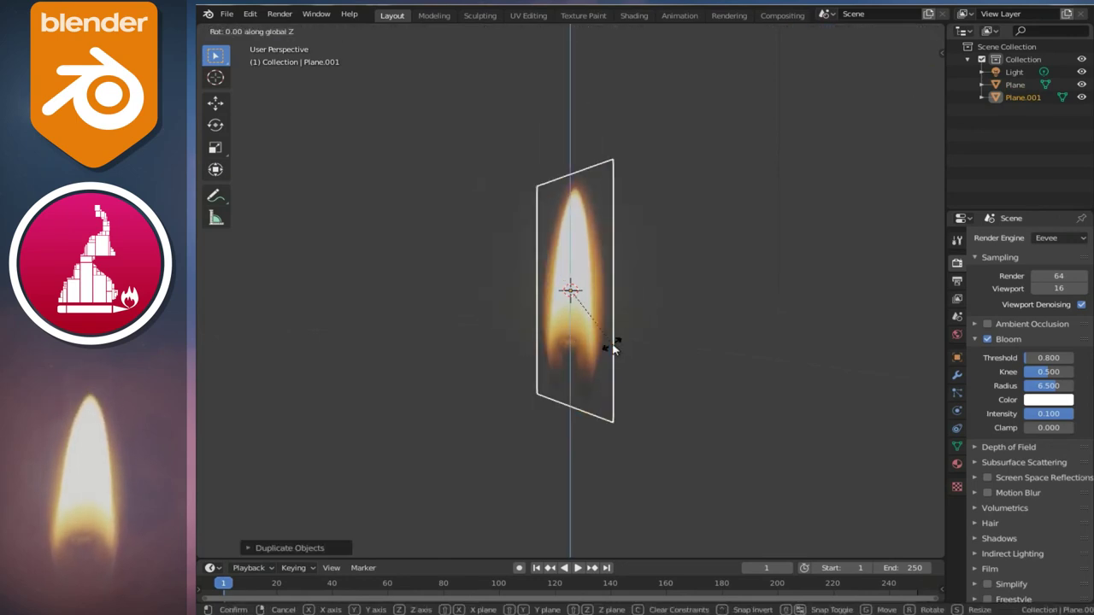
type("90")
key("Return")
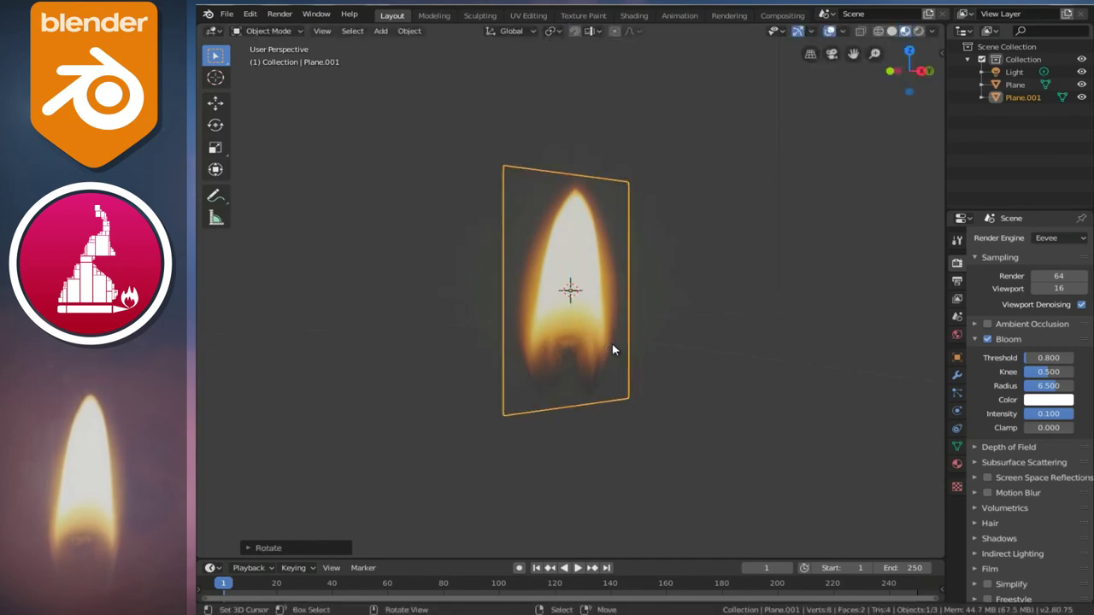
key("KP_3")
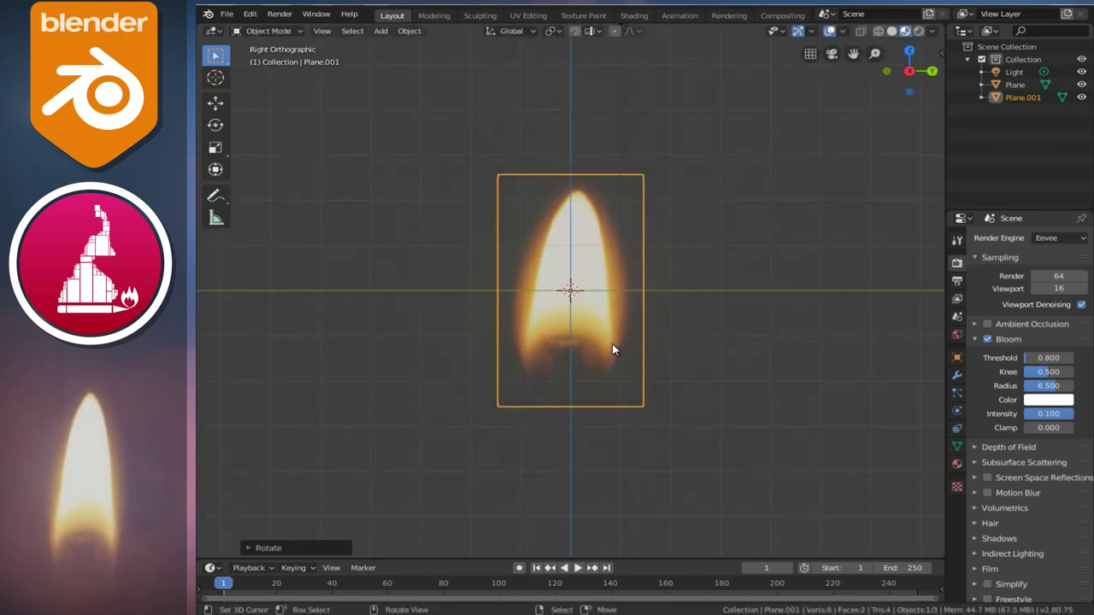
key("KP_1")
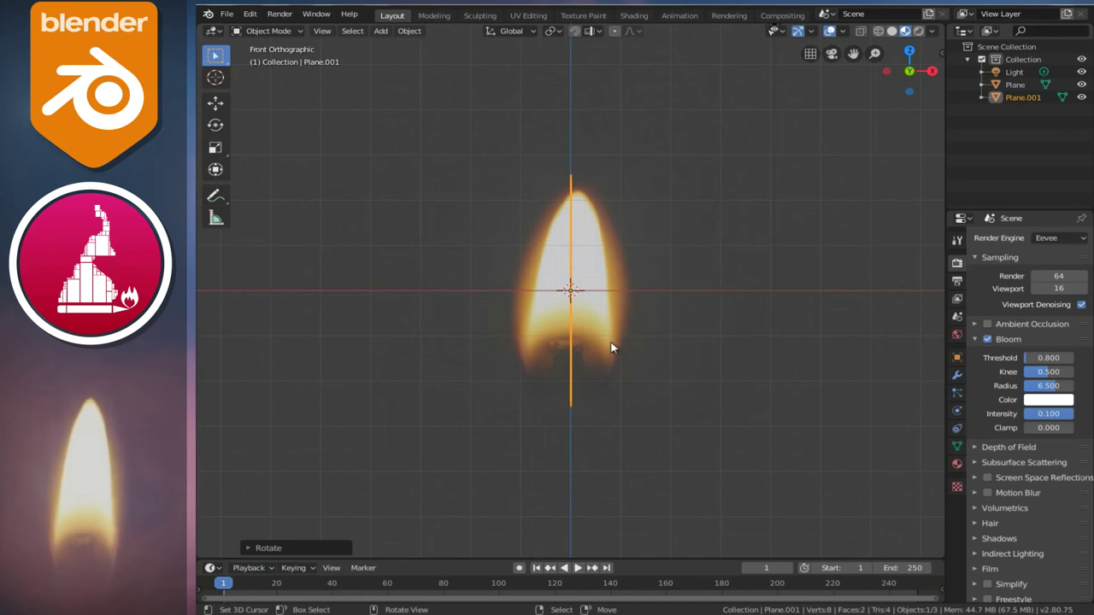
middle_click_drag(686, 356, 620, 372)
key("r")
left_click(627, 356)
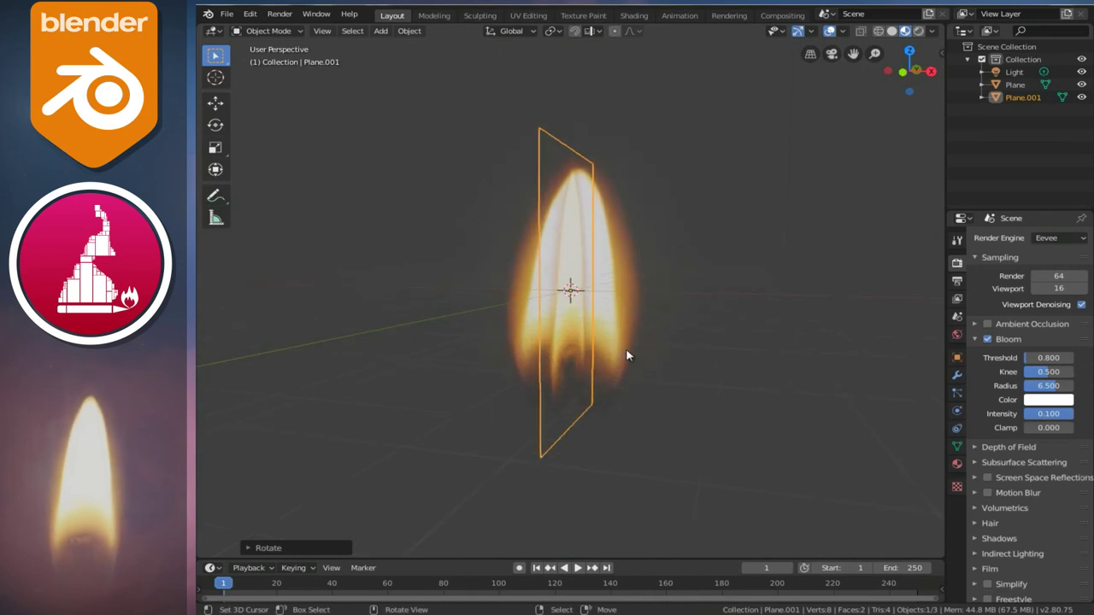
mouse_move(539, 359)
middle_mouse_down()
mouse_move(665, 370)
mouse_move(513, 336)
middle_mouse_up()
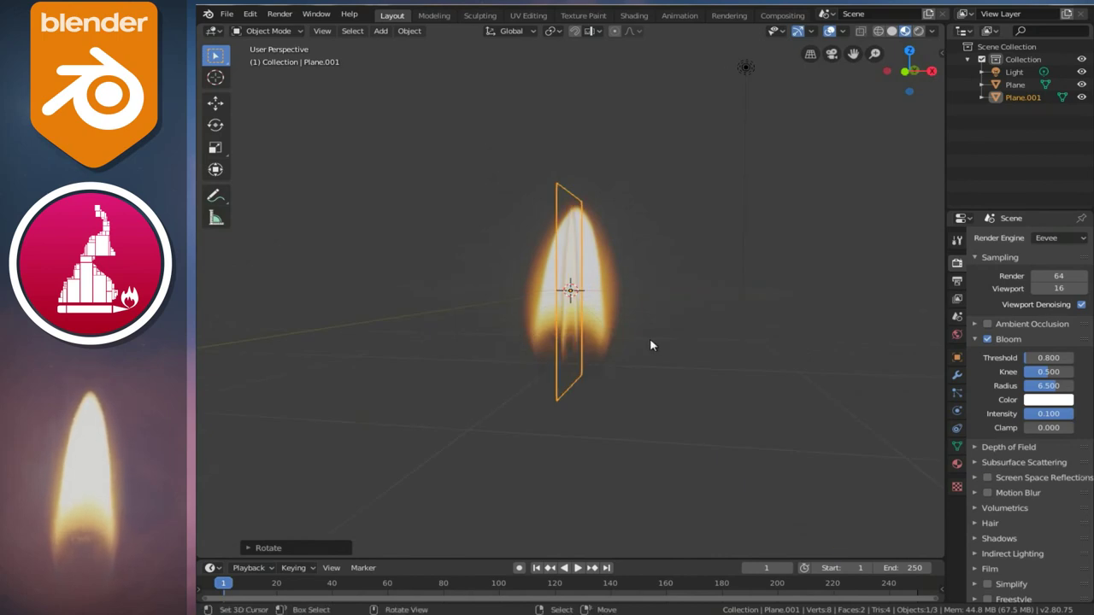
middle_click_drag(674, 345, 630, 342)
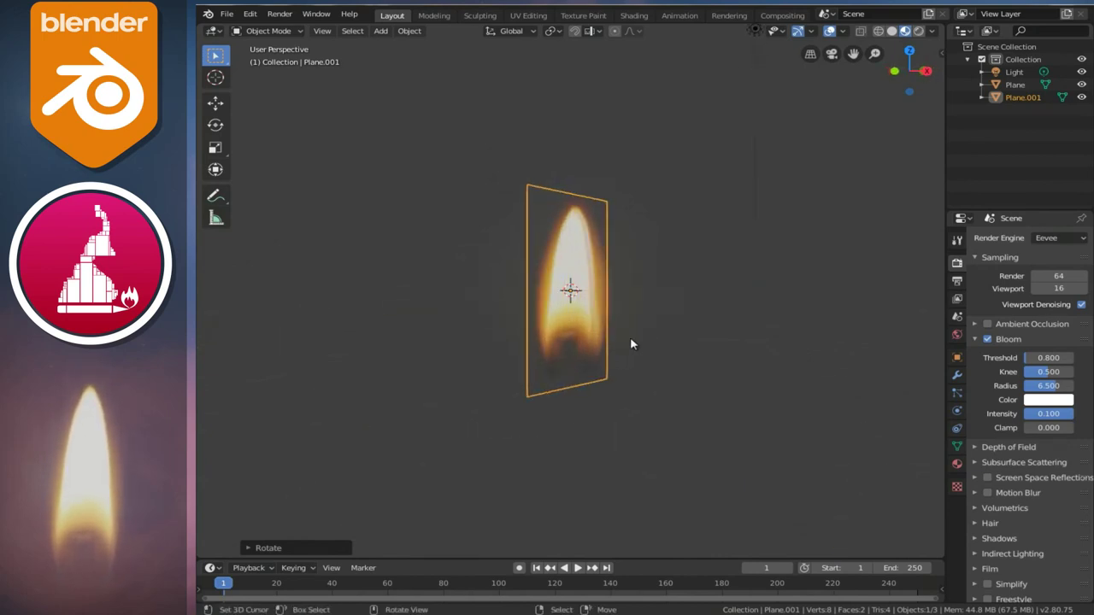
scroll(632, 344, "up", 2)
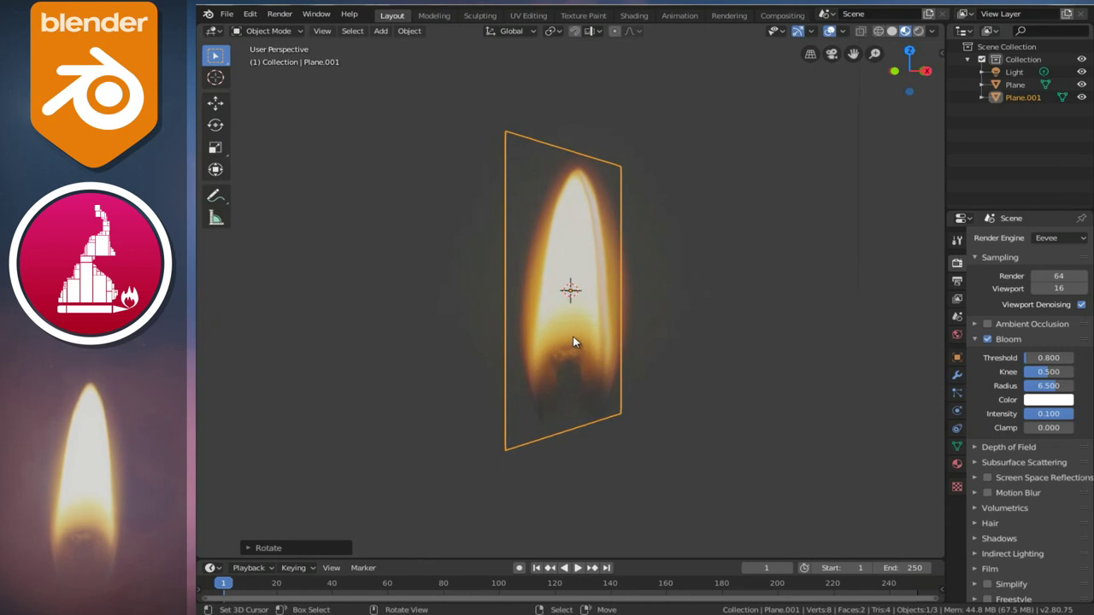
scroll(576, 336, "down", 1)
scroll(576, 340, "down", 1)
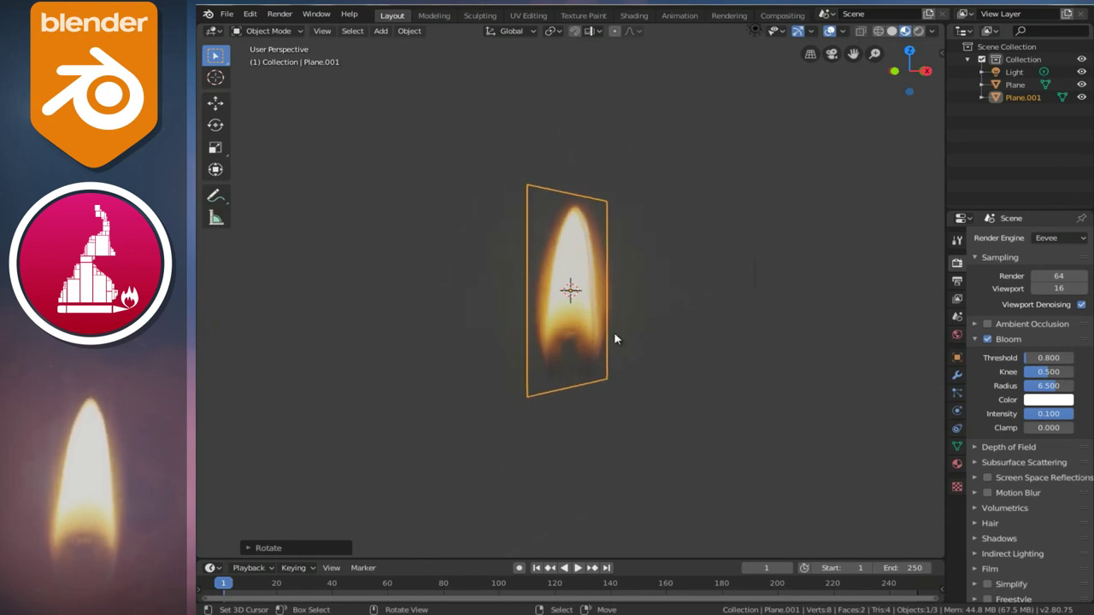
mouse_move(661, 336)
middle_mouse_down()
mouse_move(606, 347)
mouse_move(692, 342)
mouse_move(525, 334)
mouse_move(660, 330)
middle_mouse_up()
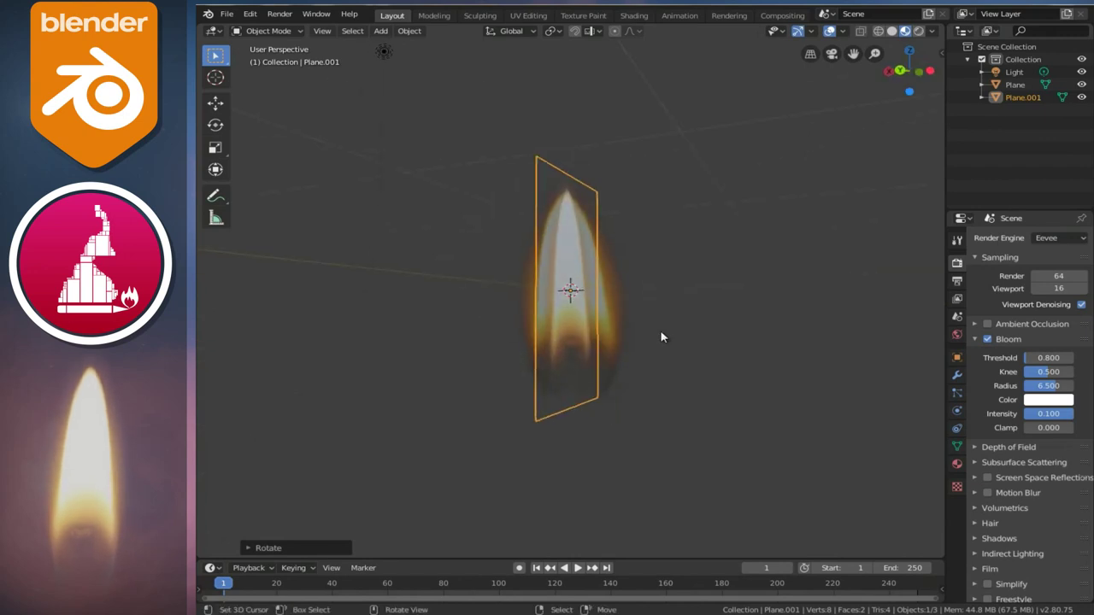